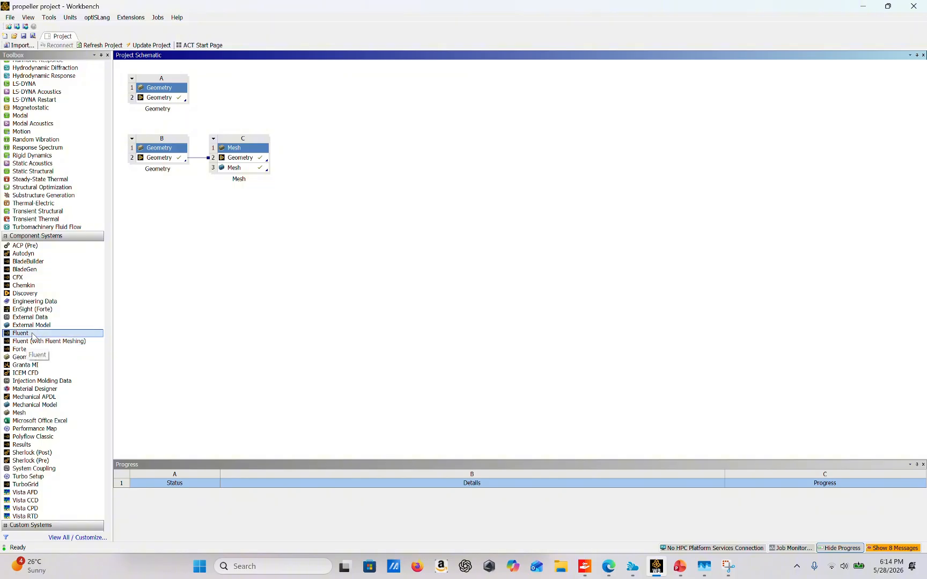
Step: Add a Fluent component system with its Setup linked to the Mesh cell of system C, and update the mesh
drag(38, 334, 309, 180)
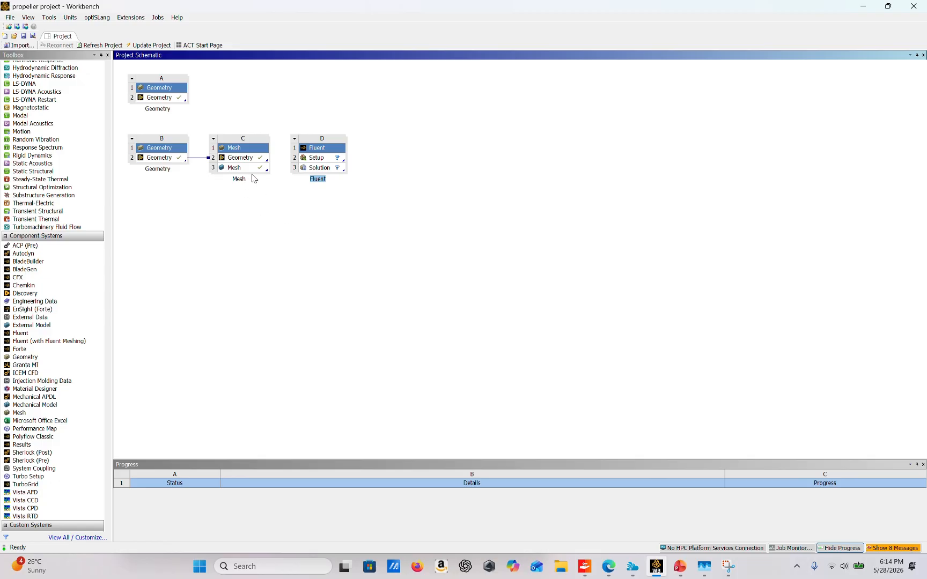
drag(253, 168, 312, 160)
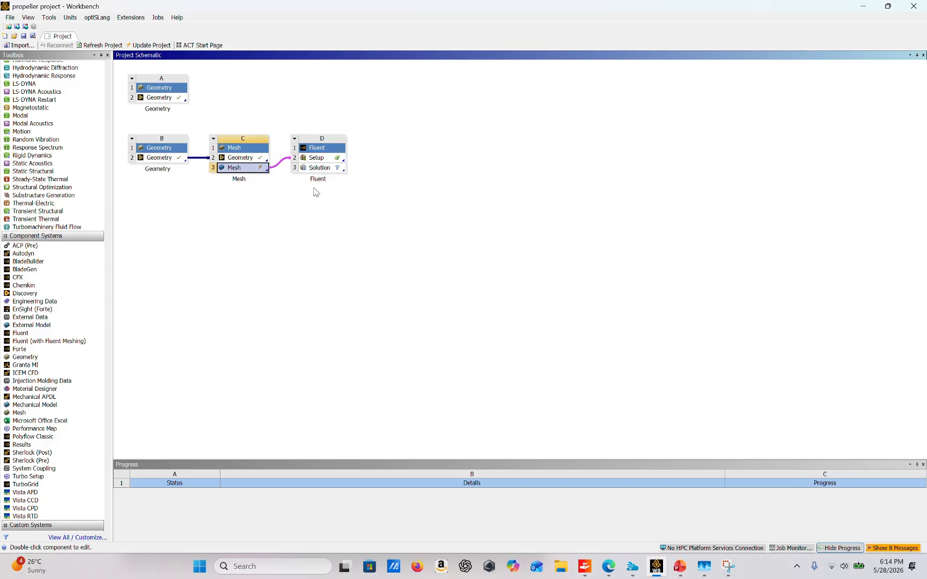
right_click(253, 165)
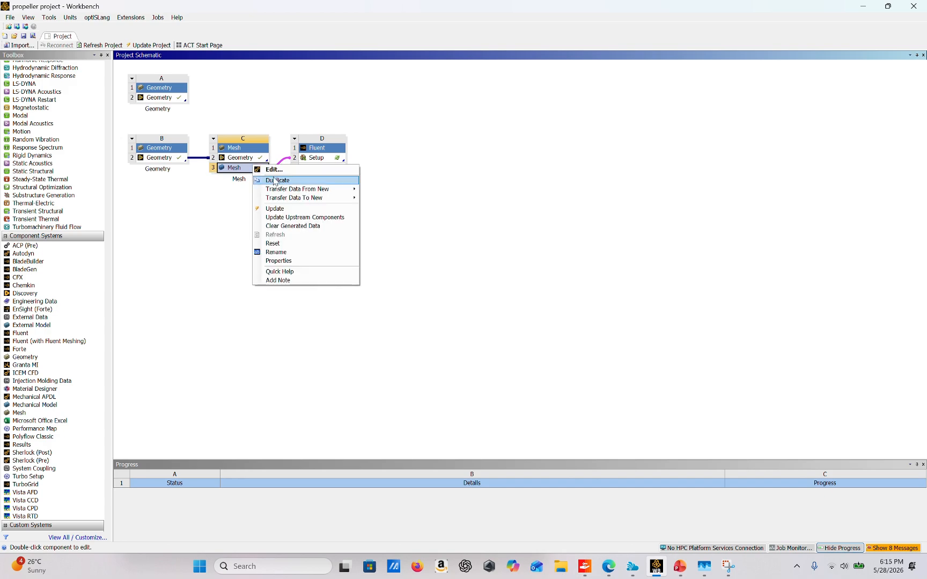
click(271, 205)
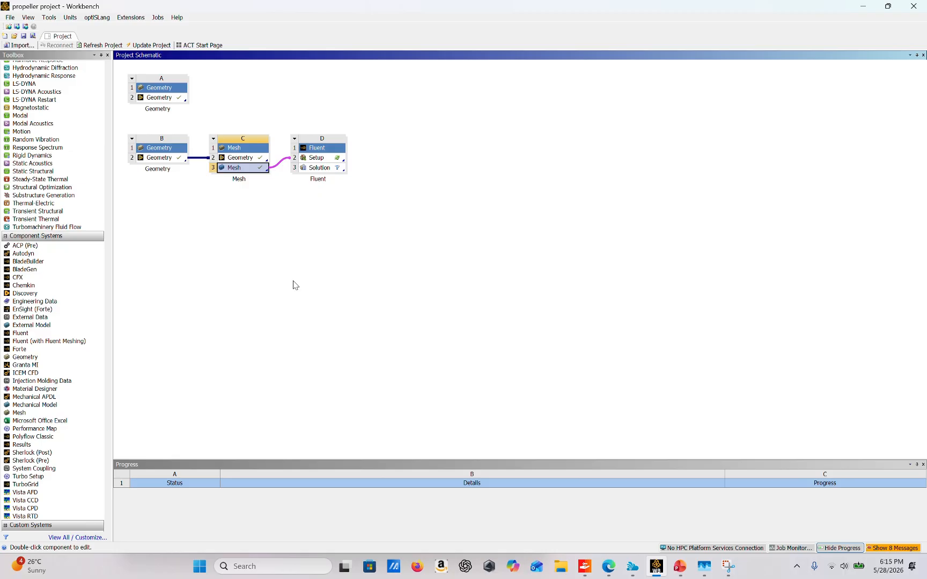
Step: Open the Fluent Setup for editing and start the solver with double precision and 20 solver processes
right_click(322, 160)
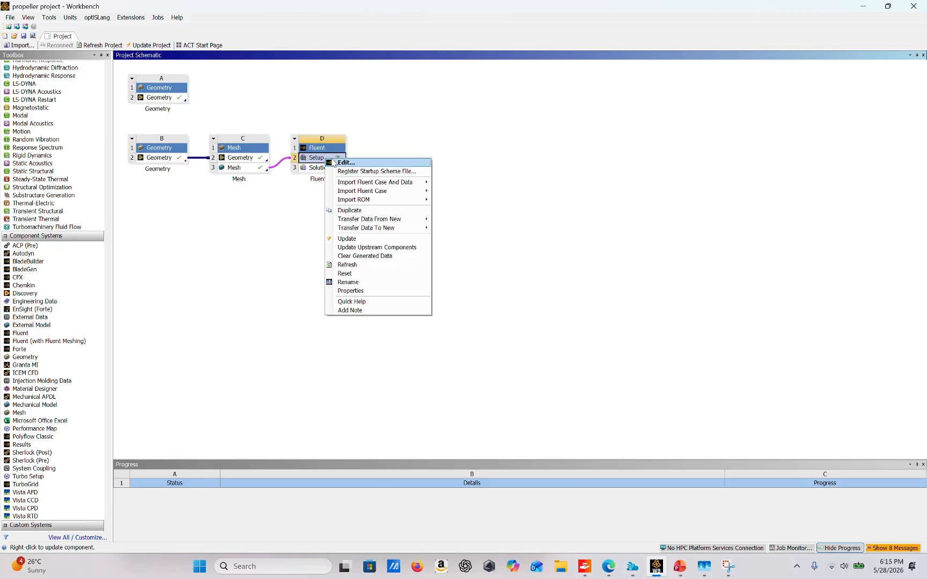
click(347, 163)
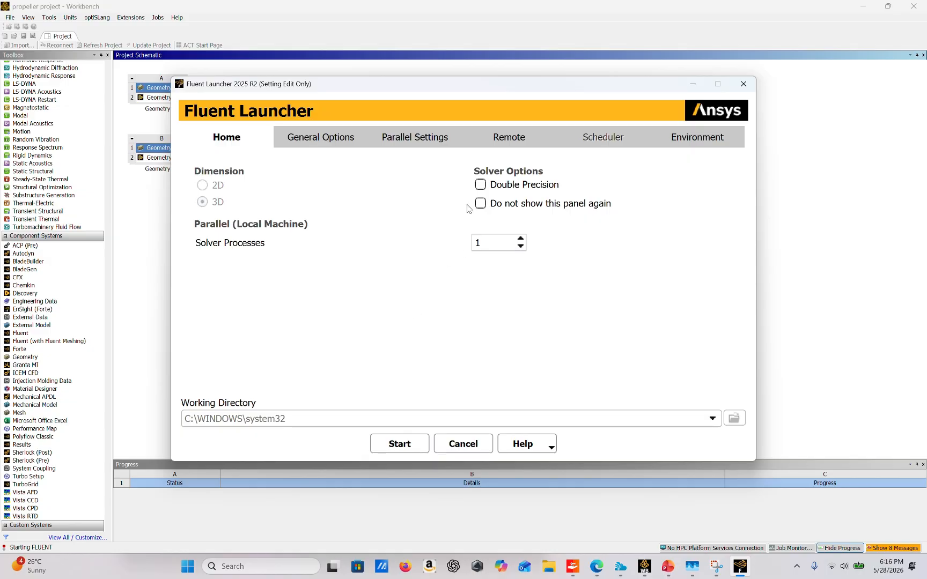
click(481, 185)
click(497, 240)
key(BackSpace)
text(20)
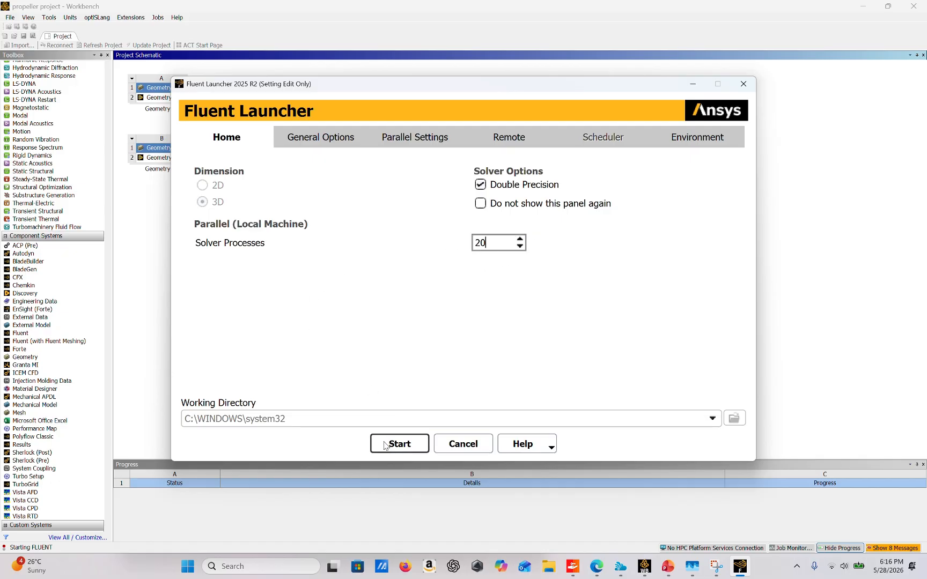
click(418, 446)
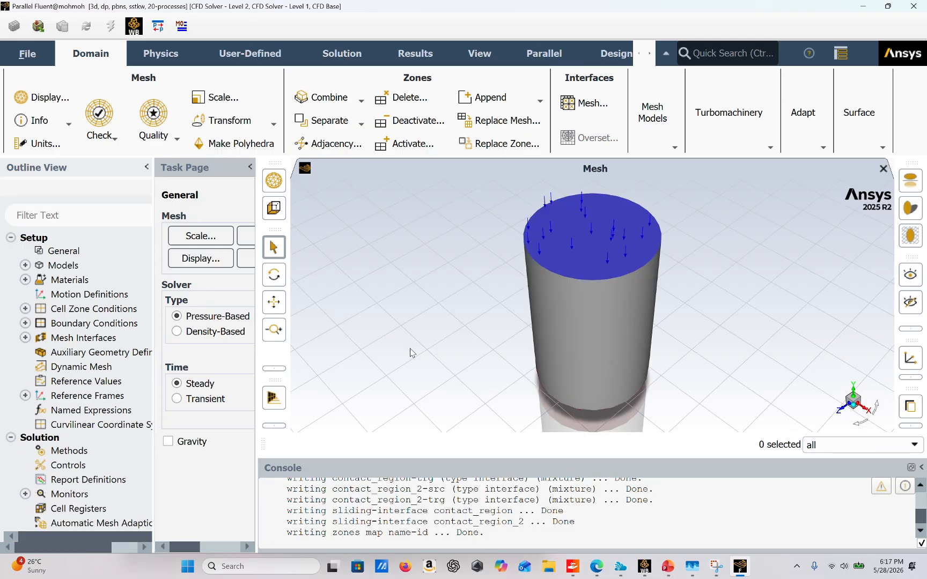
Step: Open the settings of the rotate fluid cell zone and enable Frame Motion for it
drag(559, 267, 515, 242)
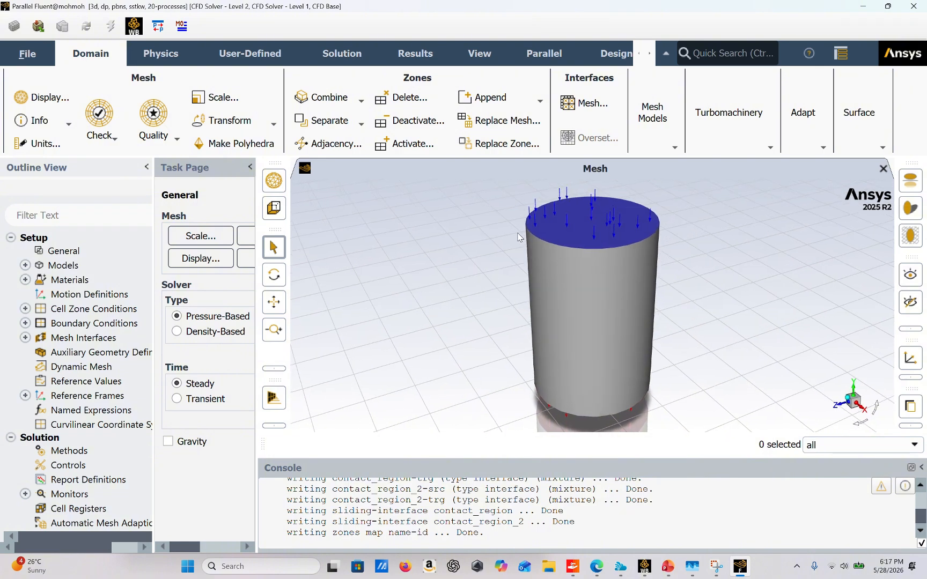
click(26, 266)
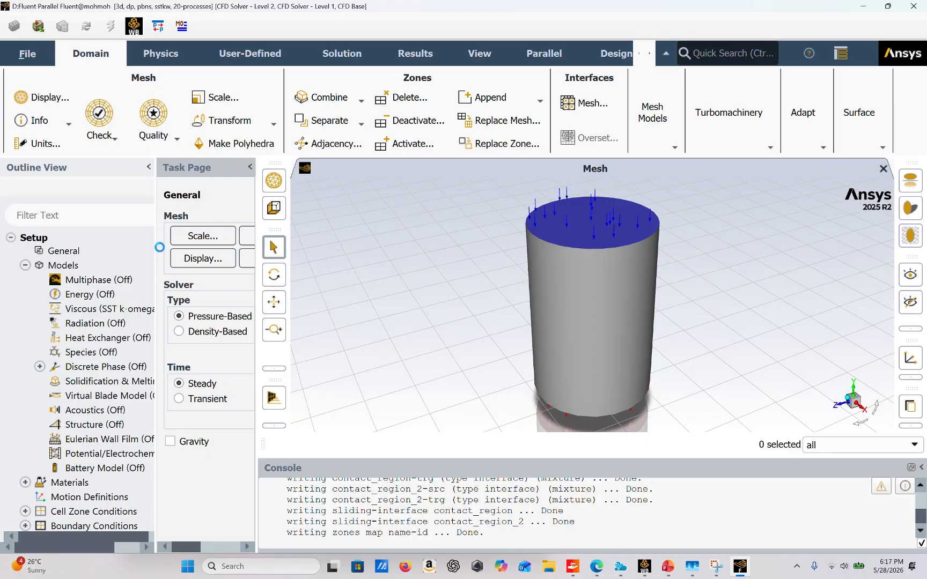
drag(160, 247, 257, 258)
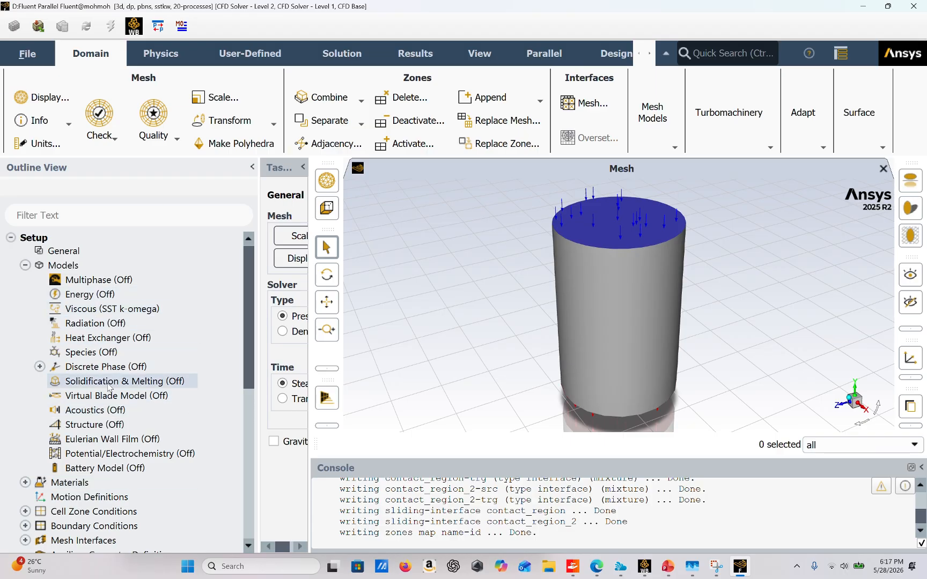
scroll(85, 346, down, 2)
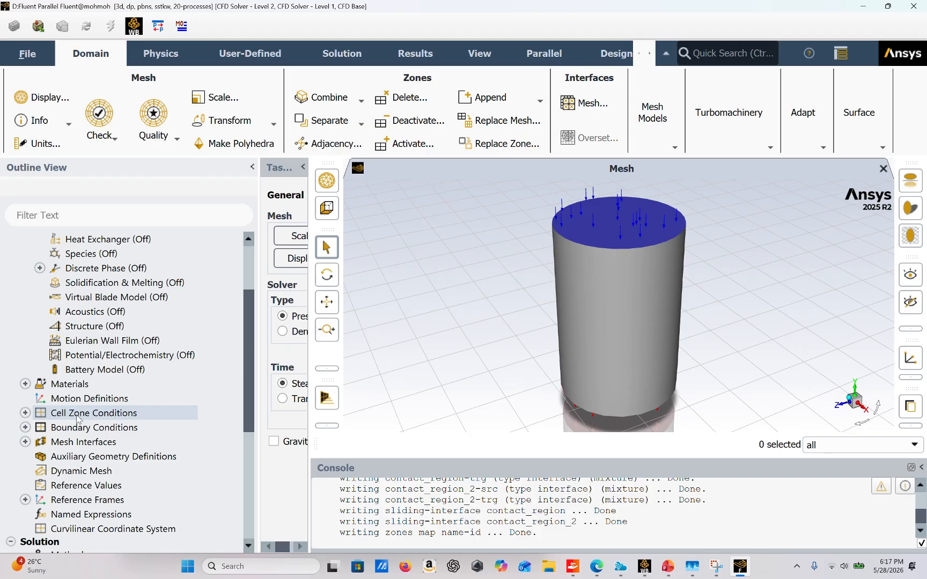
click(25, 413)
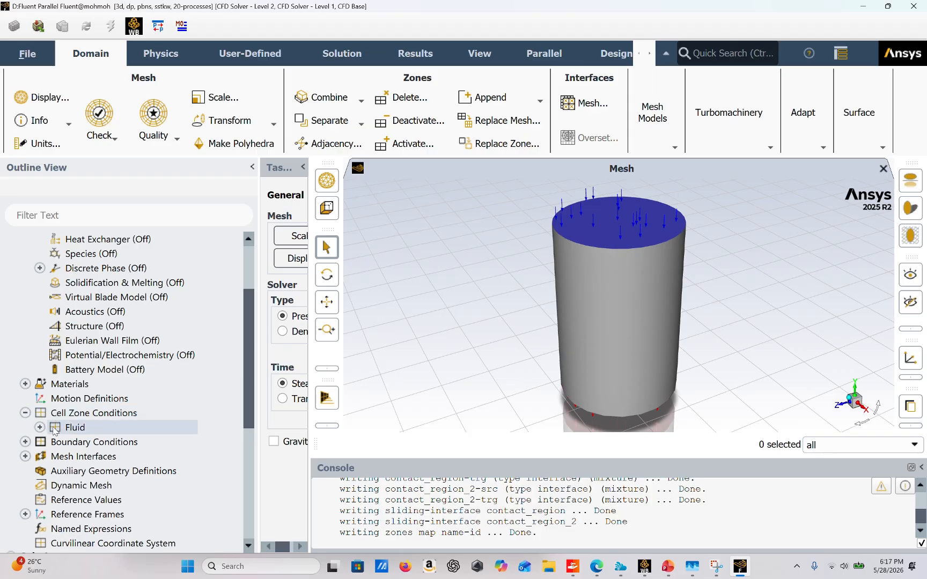
click(40, 428)
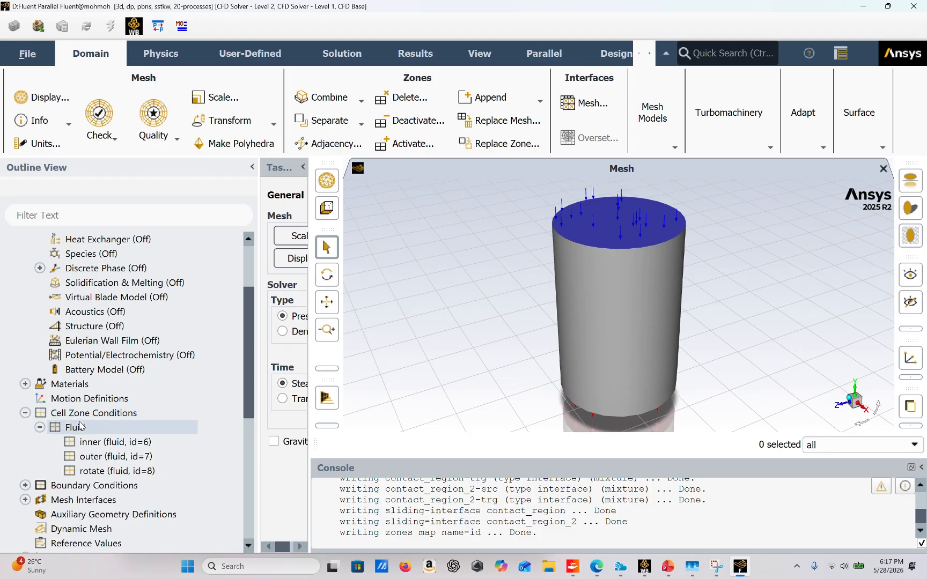
double_click(121, 471)
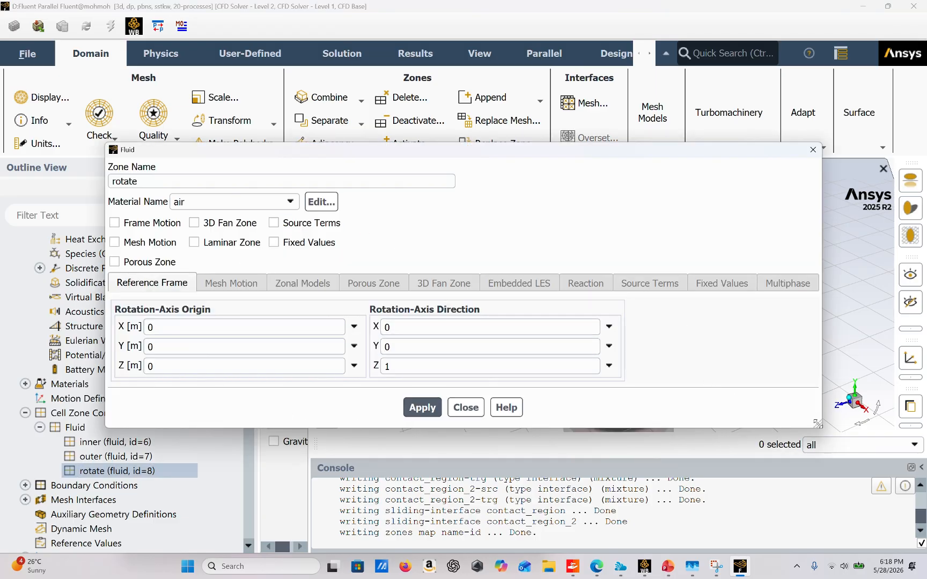
drag(819, 425, 874, 535)
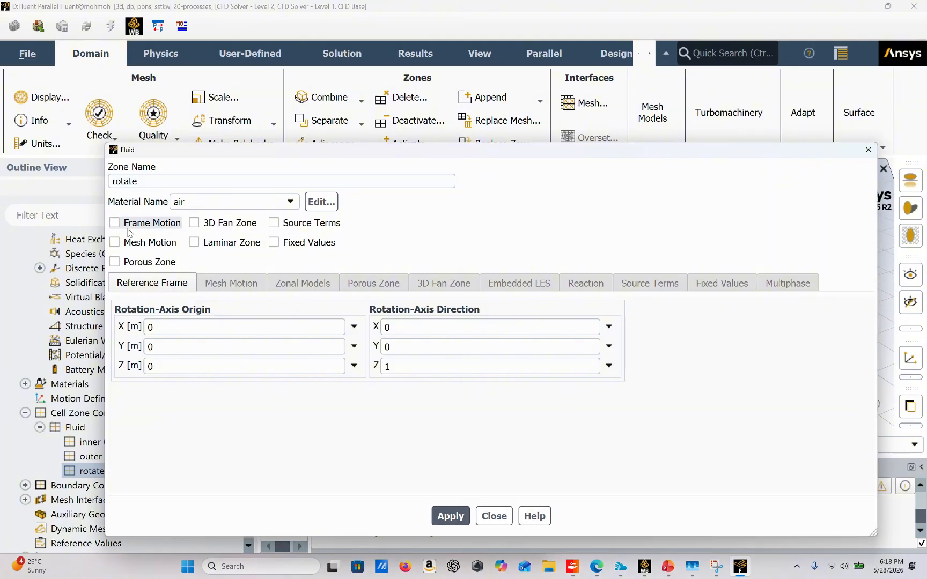
click(151, 223)
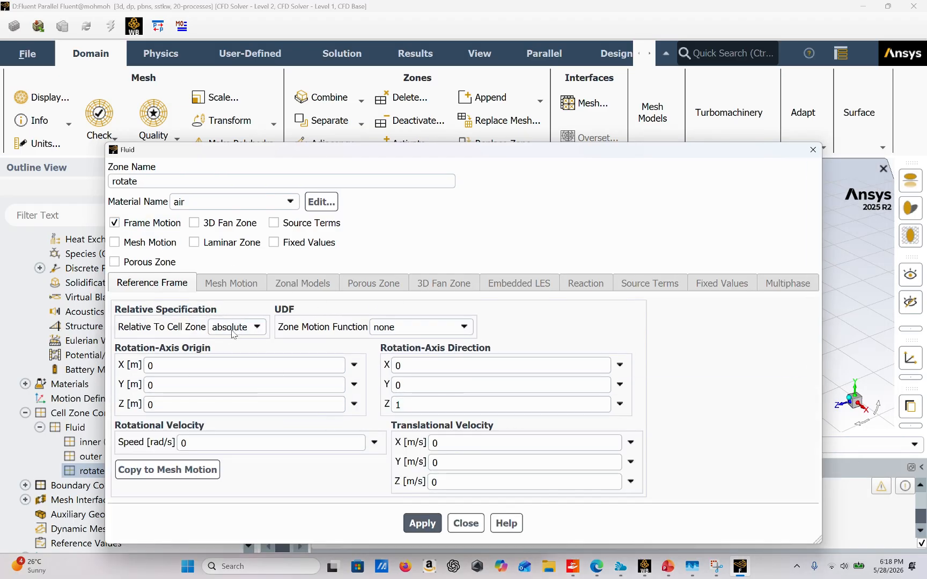
Step: Set the rotate zone's rotation-axis direction to 1 in Y and 0 in Z
click(418, 407)
key(BackSpace)
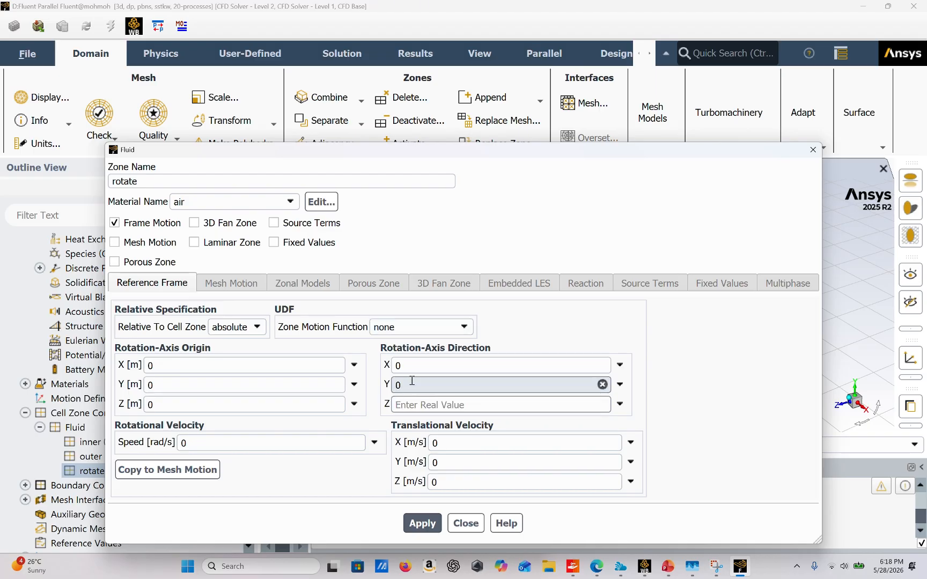
text(0)
click(408, 385)
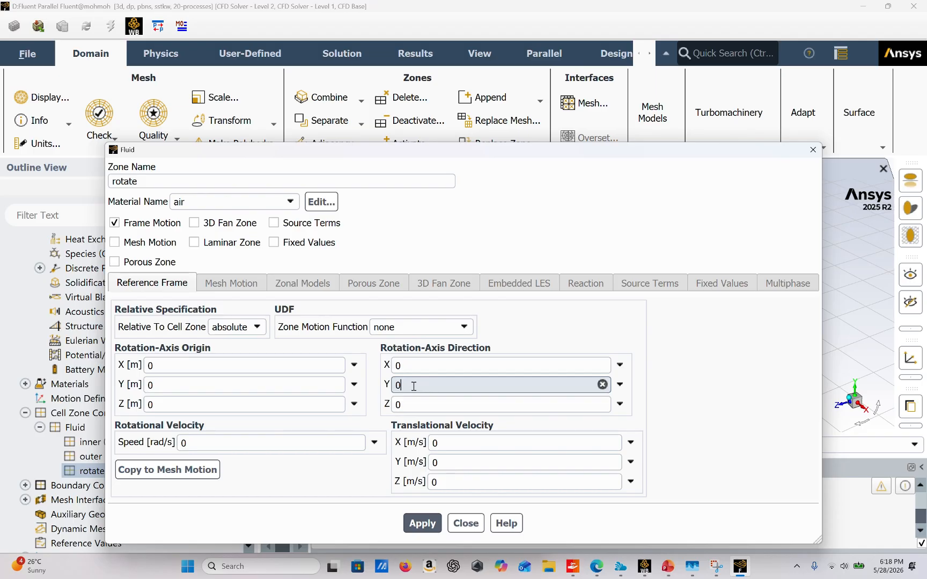
key(BackSpace)
text(1)
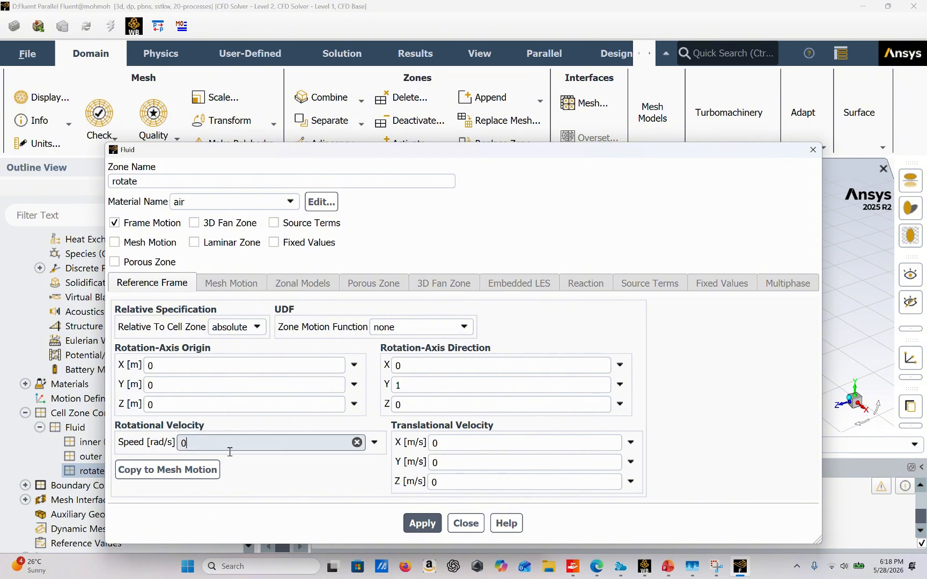
Step: Set the rotate zone's rotational velocity to -733.04 rad/s, apply the settings and close the zone
key(BackSpace)
text(-733.04)
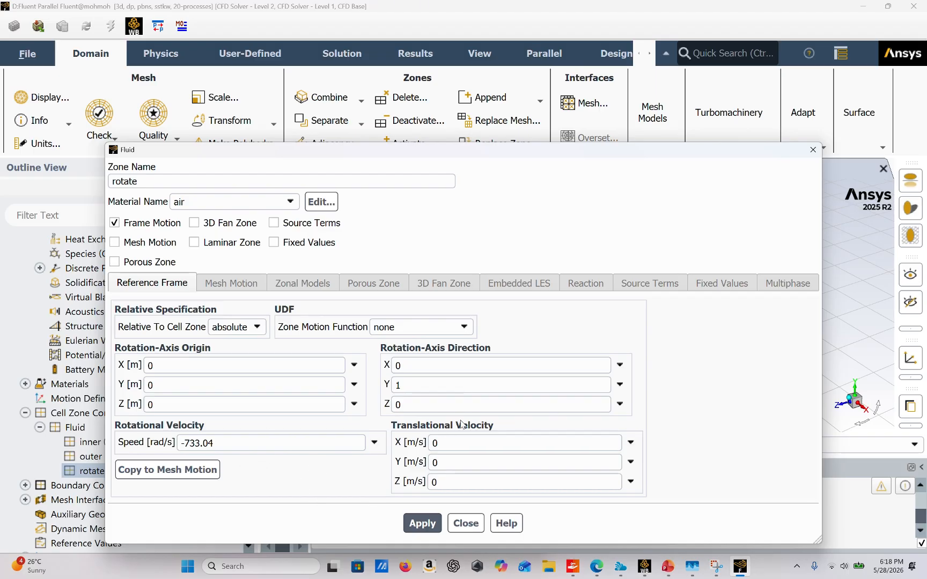
click(411, 525)
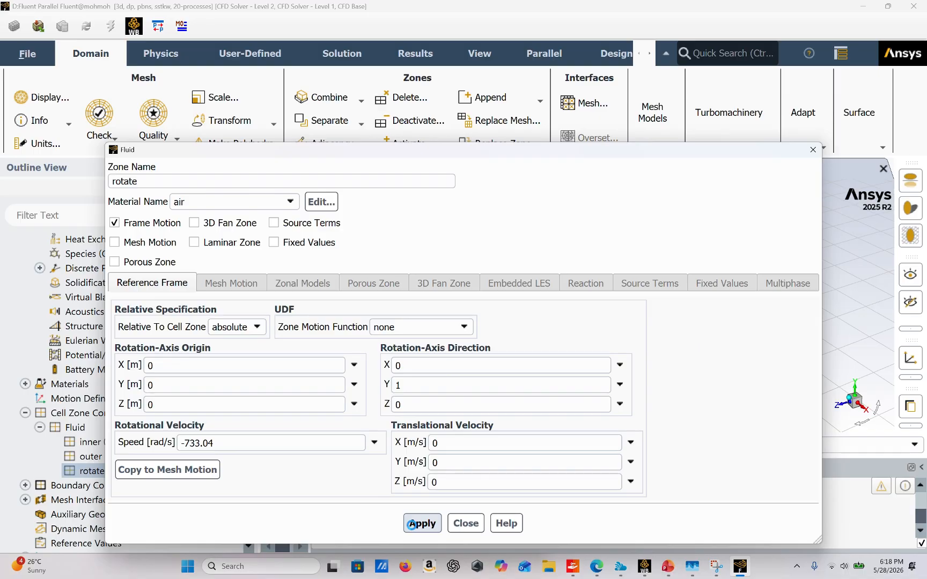
click(475, 524)
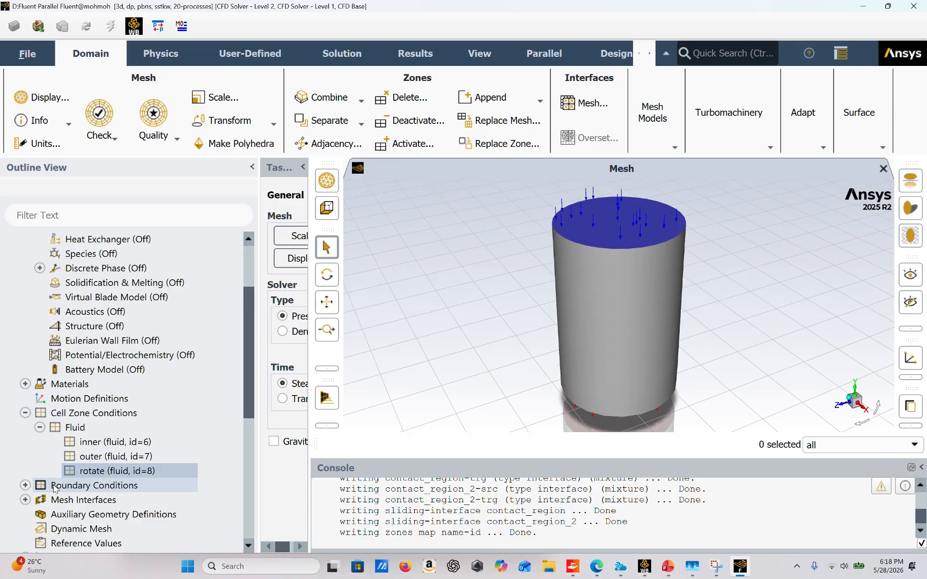
Step: Review the momentum settings of the o_inlet velocity inlet and the o_outlet pressure outlet
click(26, 485)
scroll(110, 479, down, 2)
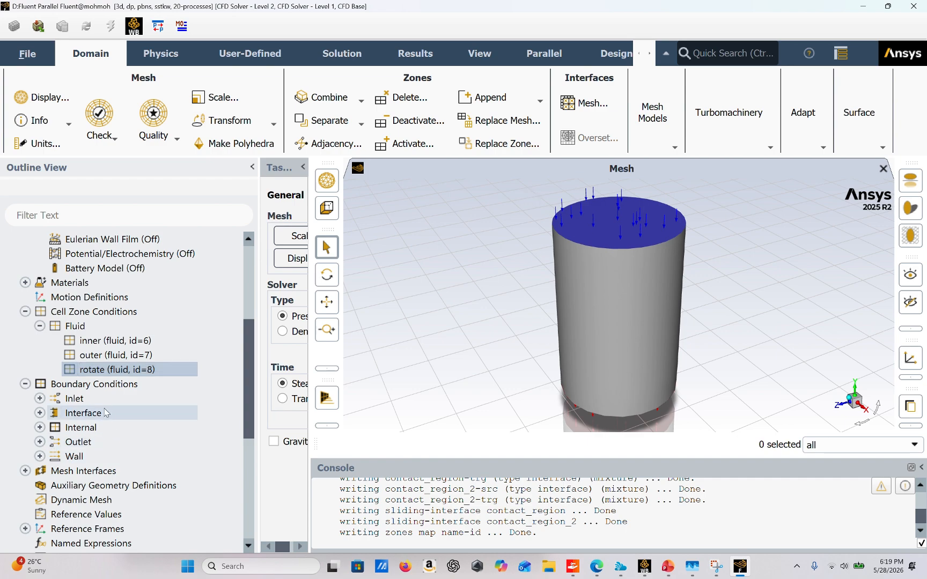
click(41, 399)
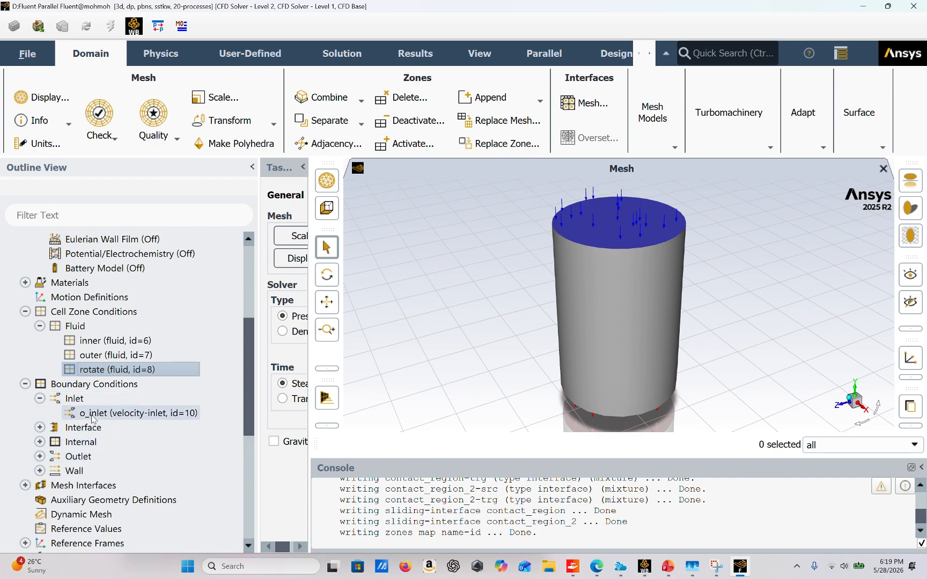
click(91, 414)
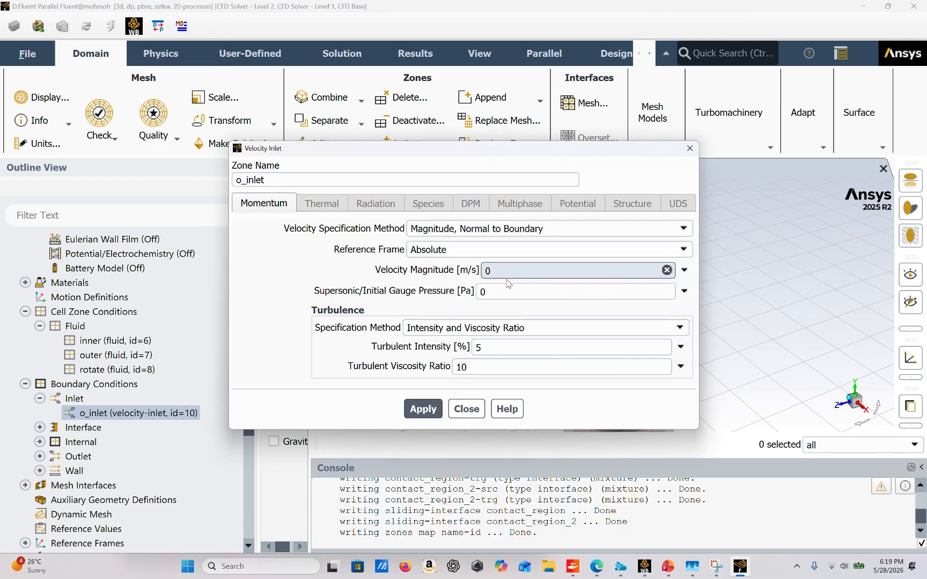
click(466, 409)
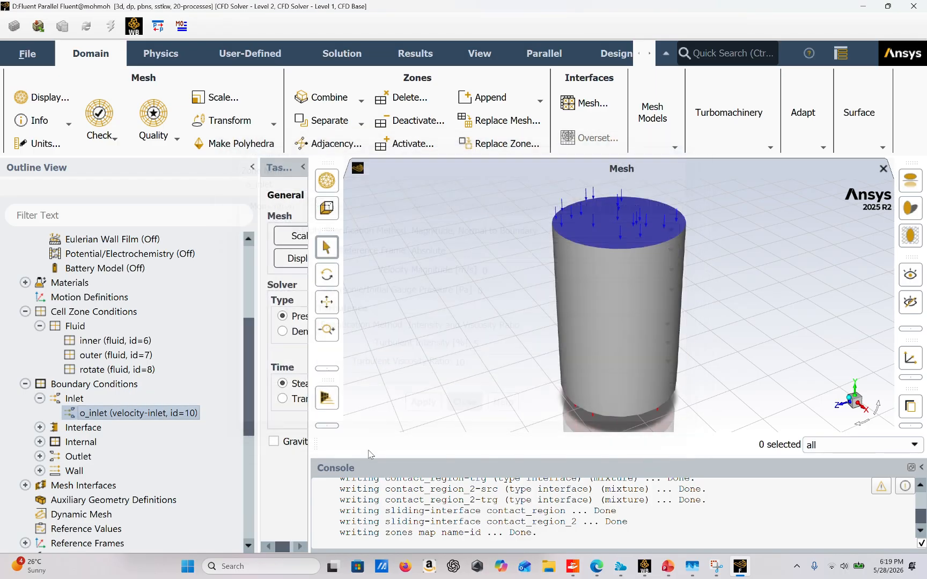
click(40, 456)
click(130, 471)
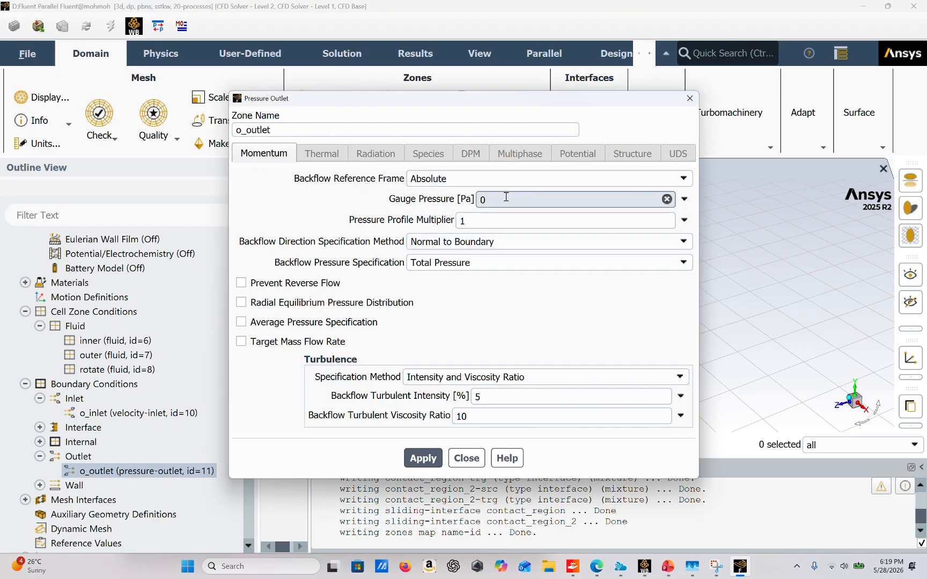
click(467, 458)
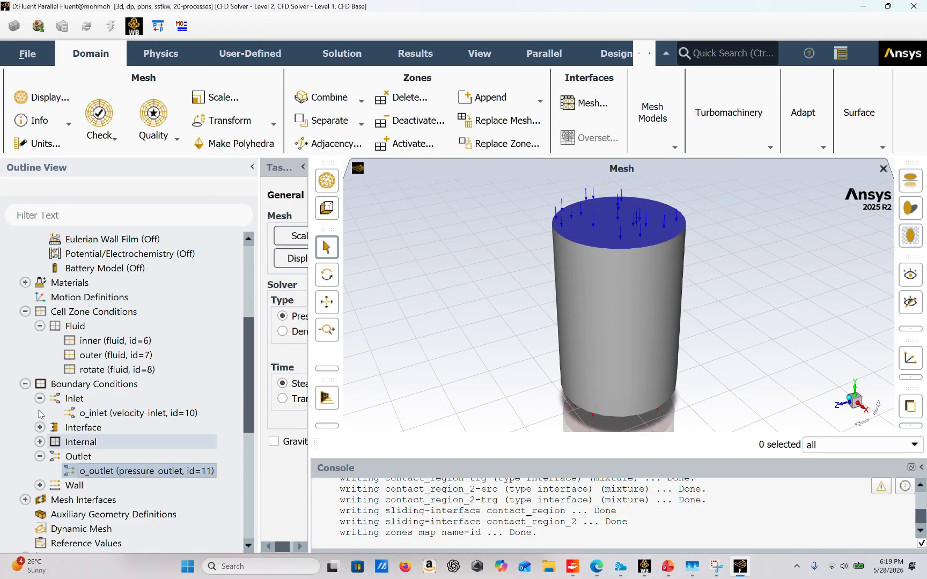
Step: Open the report plot definitions under the solution monitors and start a new report plot
scroll(142, 311, down, 7)
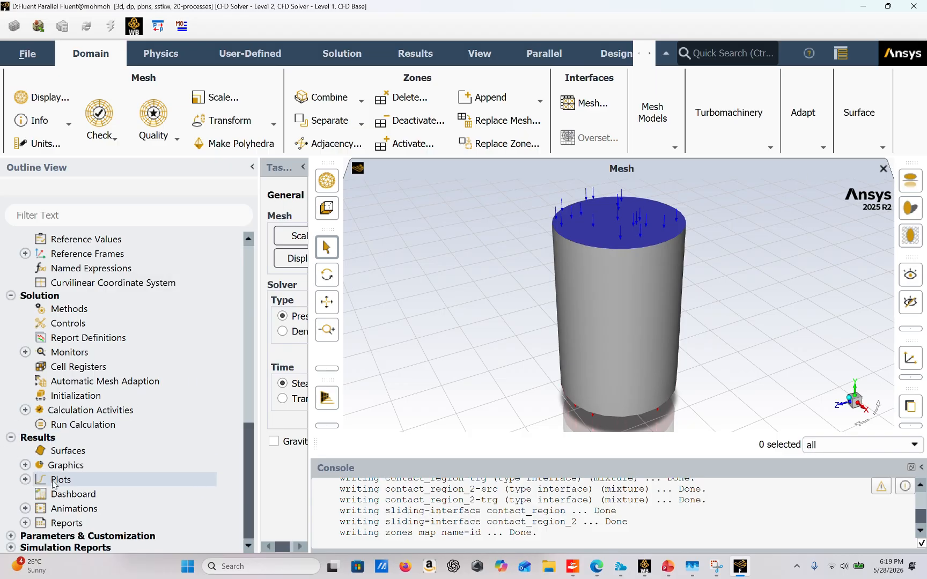
click(25, 352)
click(92, 398)
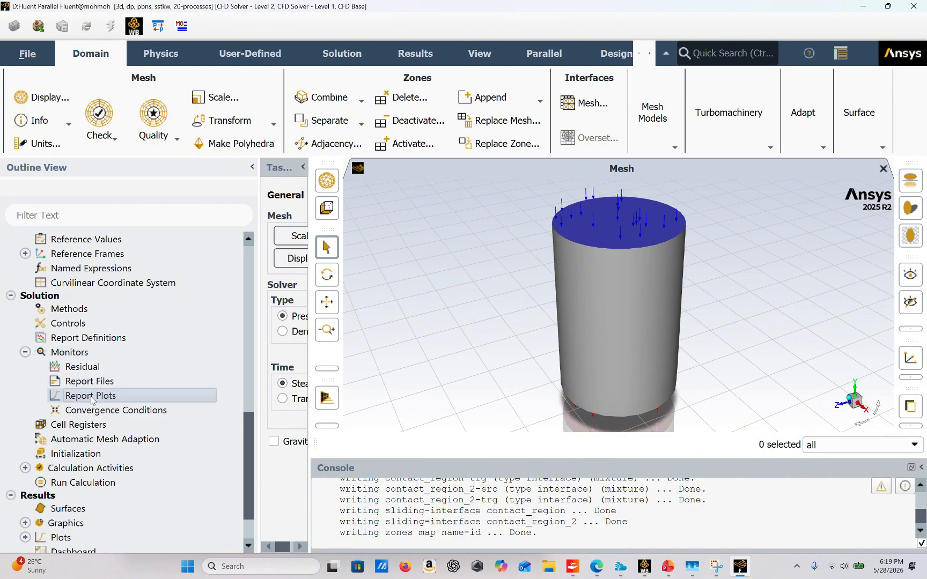
double_click(91, 398)
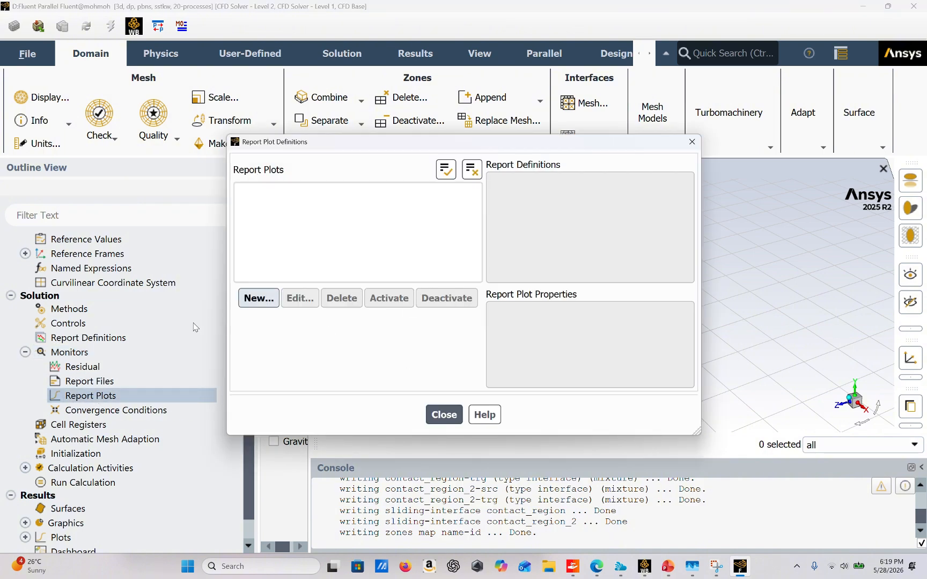
click(256, 299)
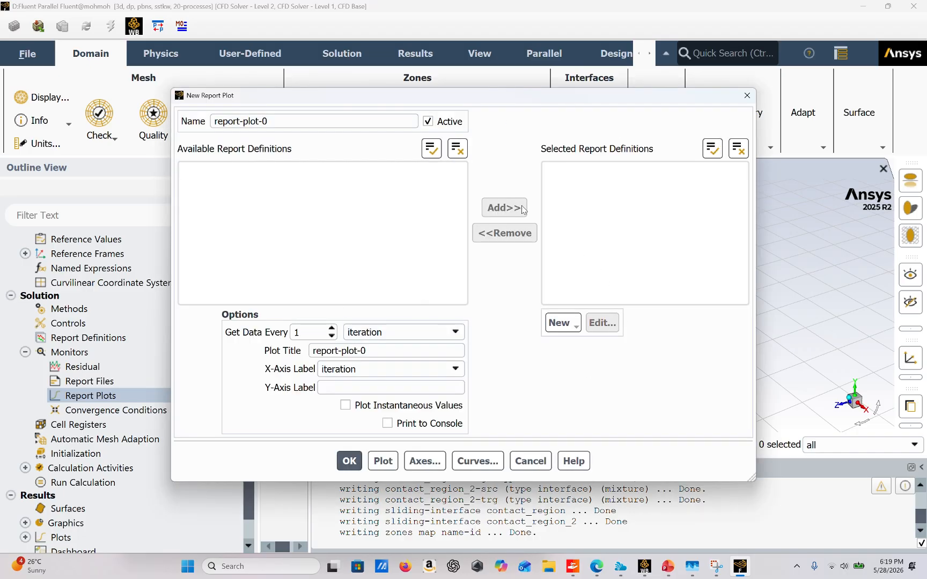
Step: Create a lift report definition for the blade zone with Lift Force as the output type
click(566, 321)
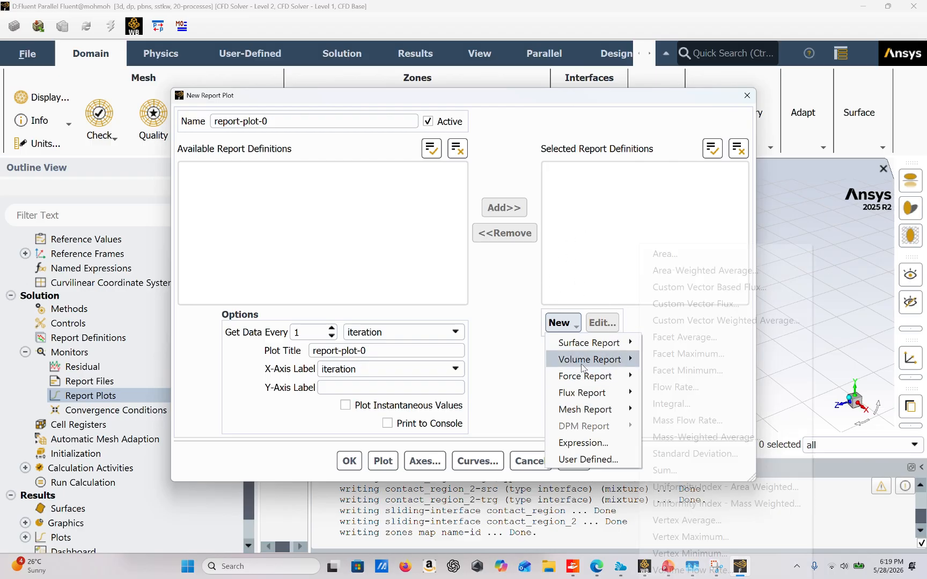
mouse_move(593, 378)
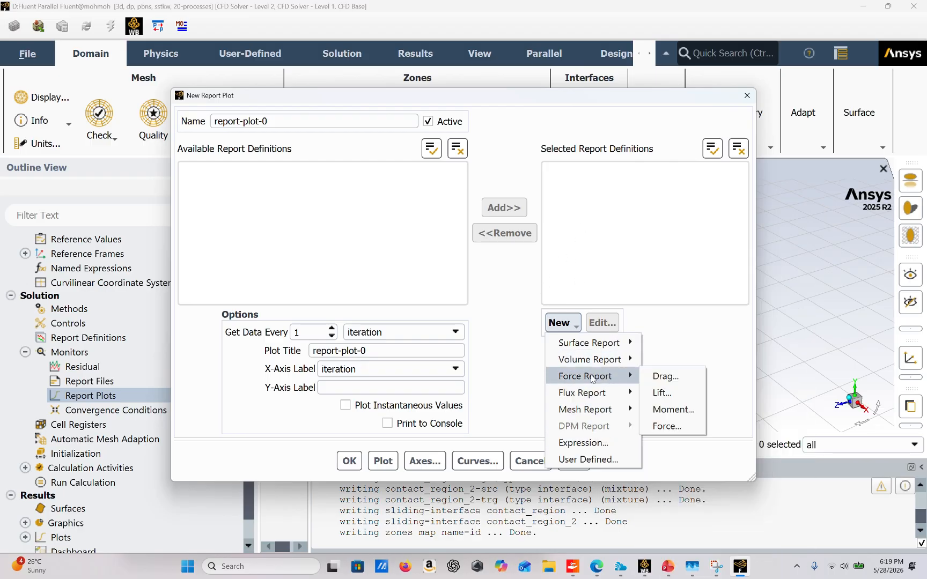
click(670, 397)
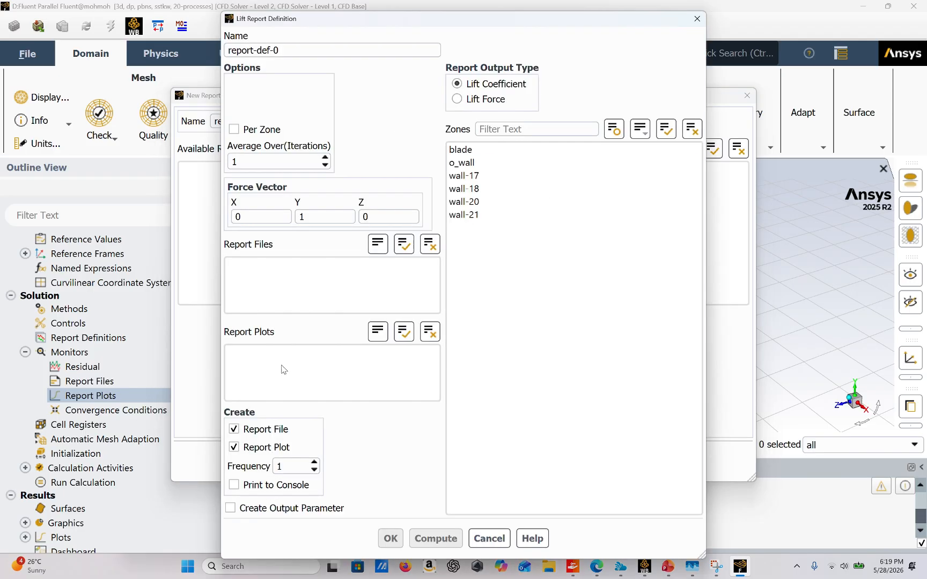
click(468, 100)
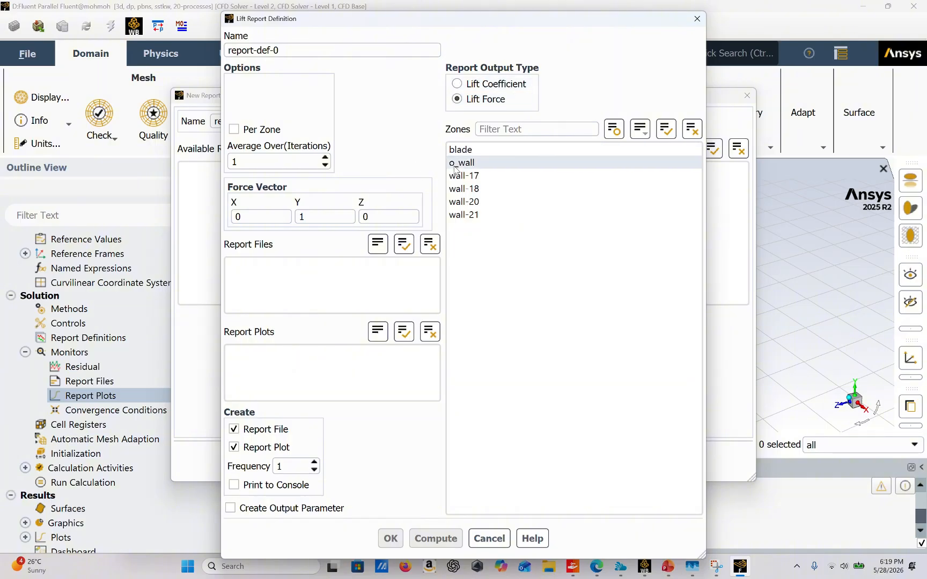
click(461, 149)
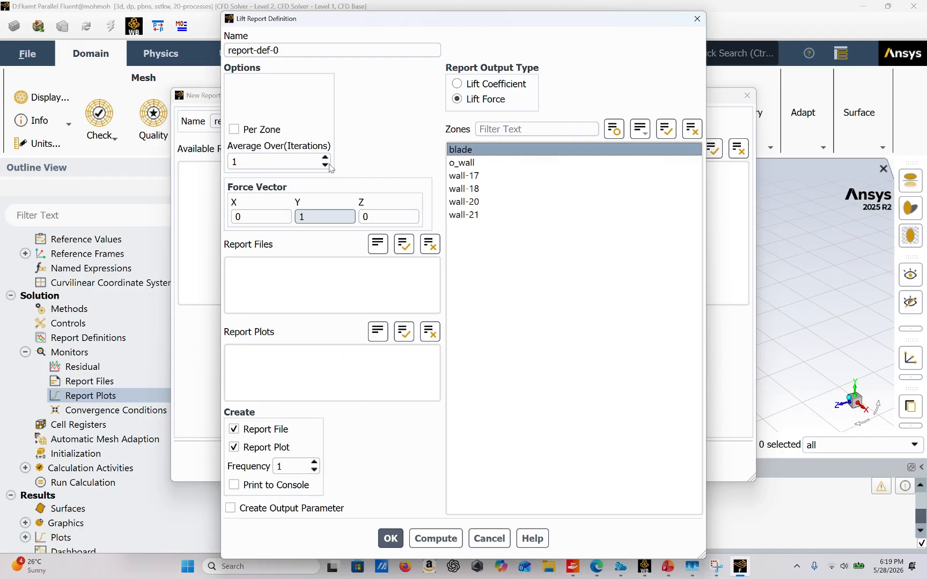
click(388, 538)
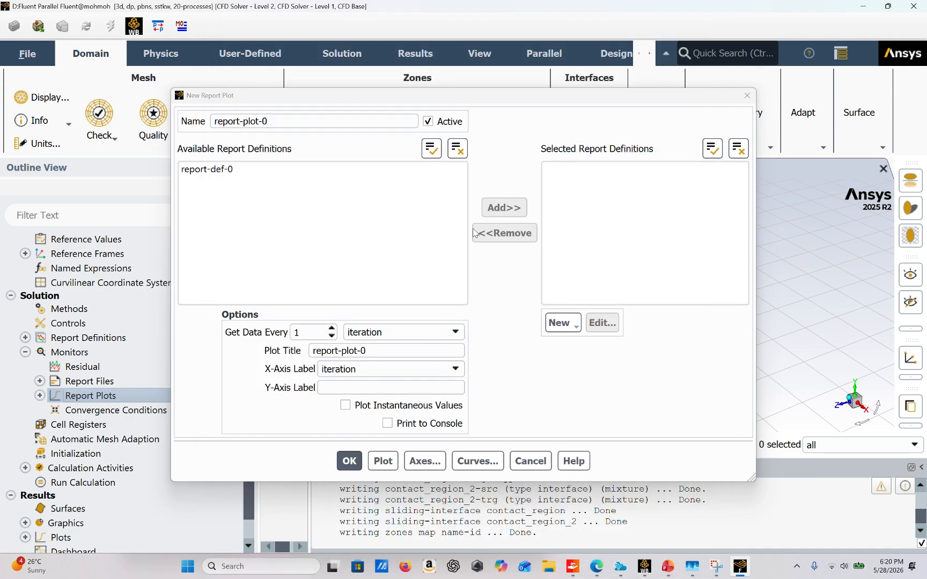
Step: Start a moment report definition and set its moment axis to 1 in Y and 0 in Z
click(560, 322)
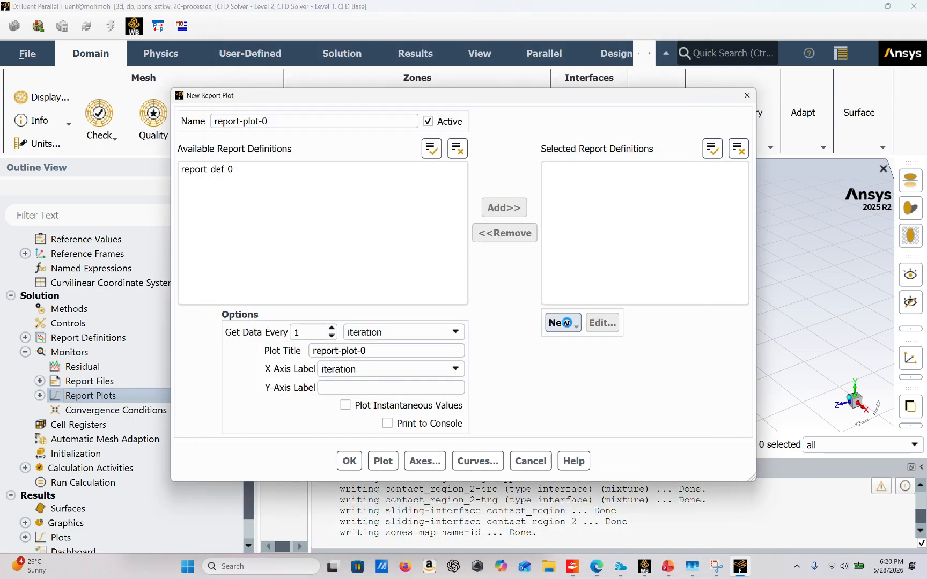
mouse_move(608, 371)
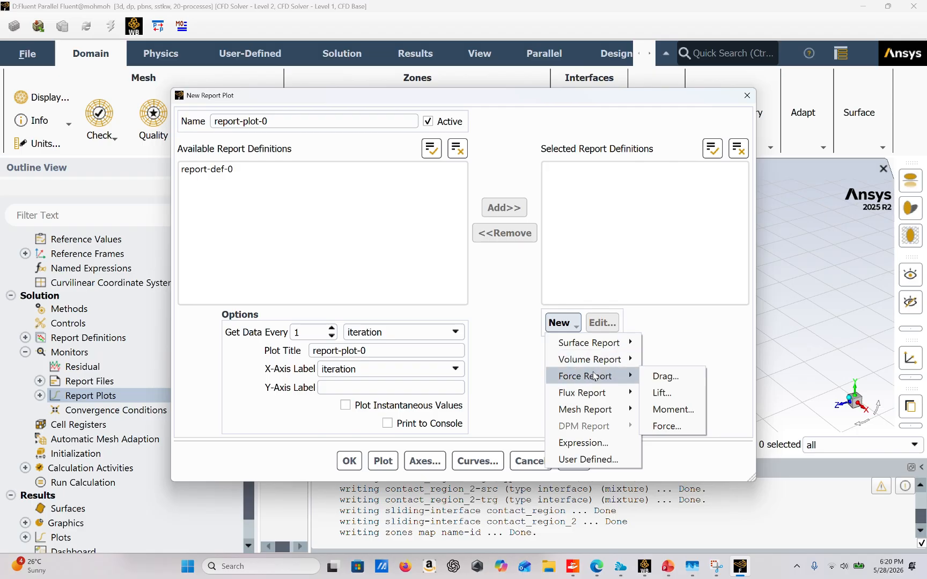
click(671, 411)
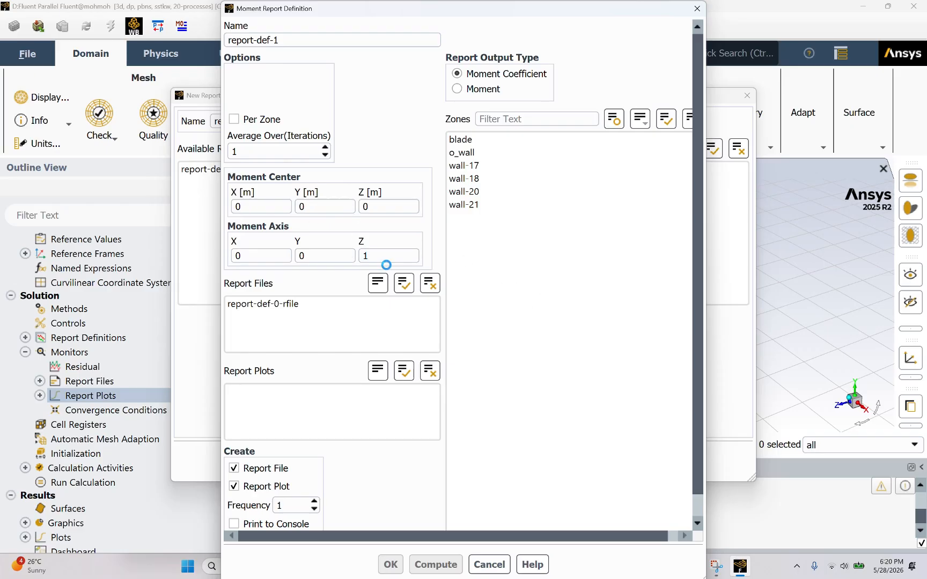
click(385, 257)
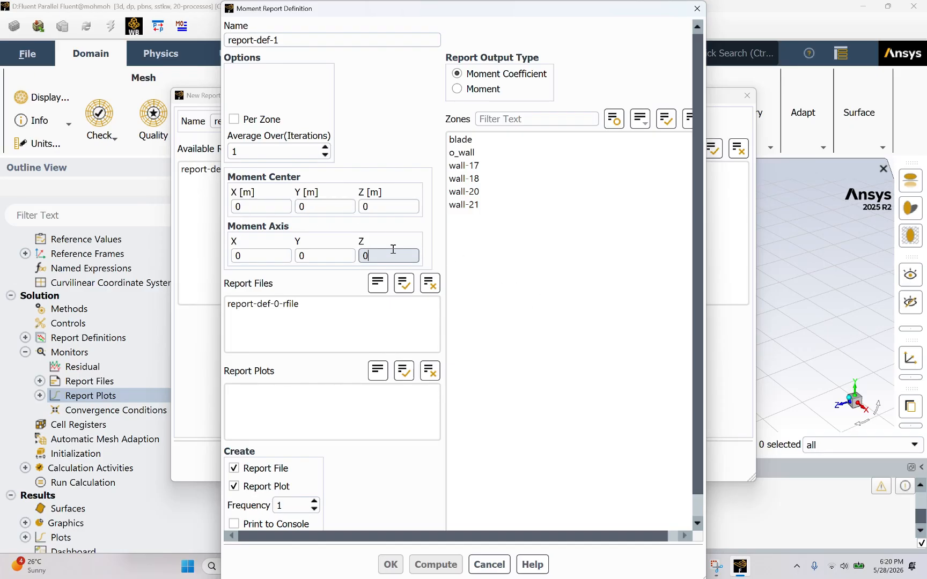
click(339, 256)
Step: Assign the moment report to the blade zone with Moment output, then accept it and close the report plot definitions
click(488, 141)
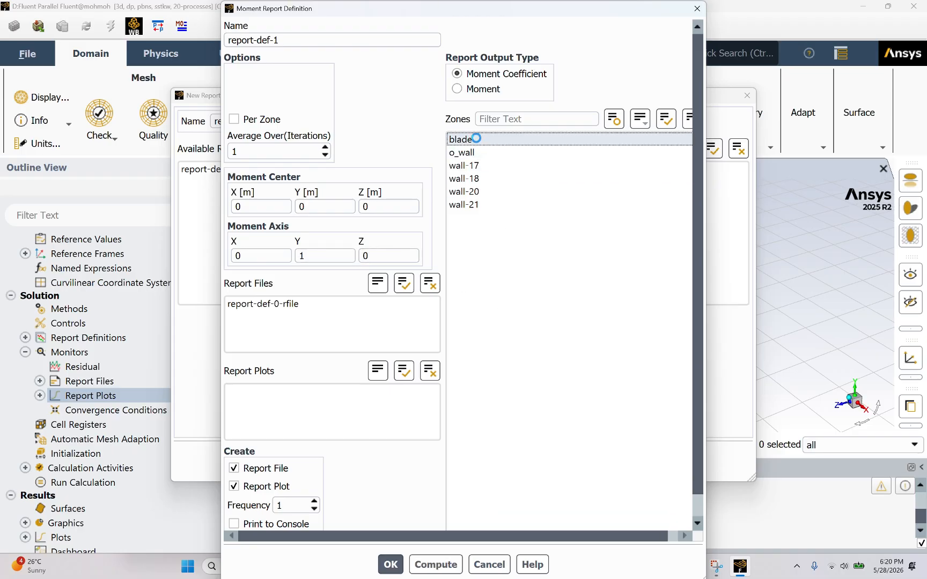
click(474, 88)
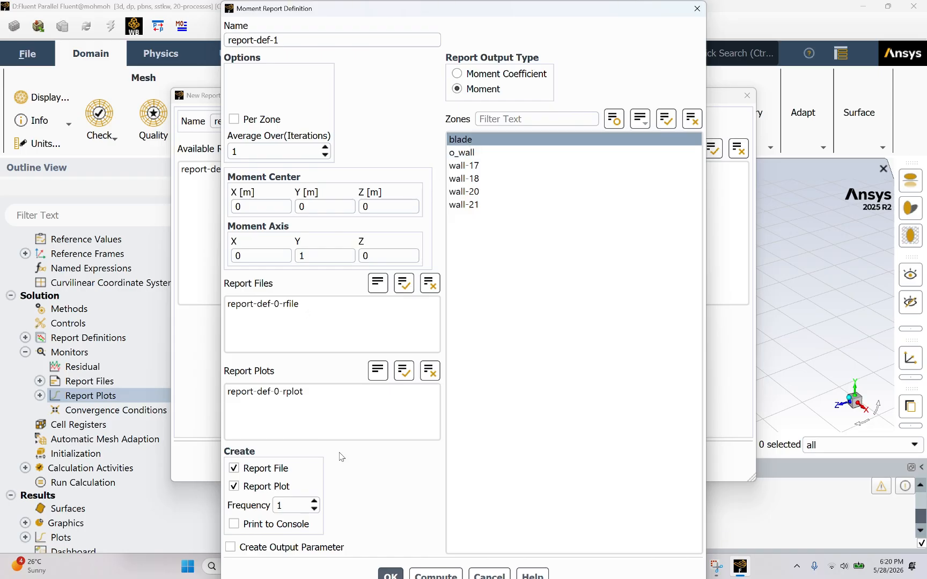
click(390, 575)
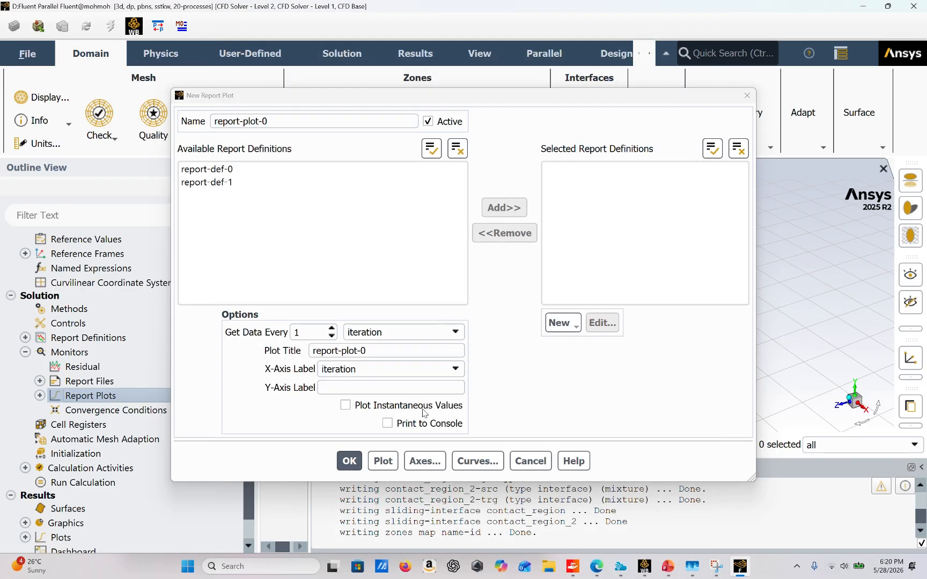
click(348, 461)
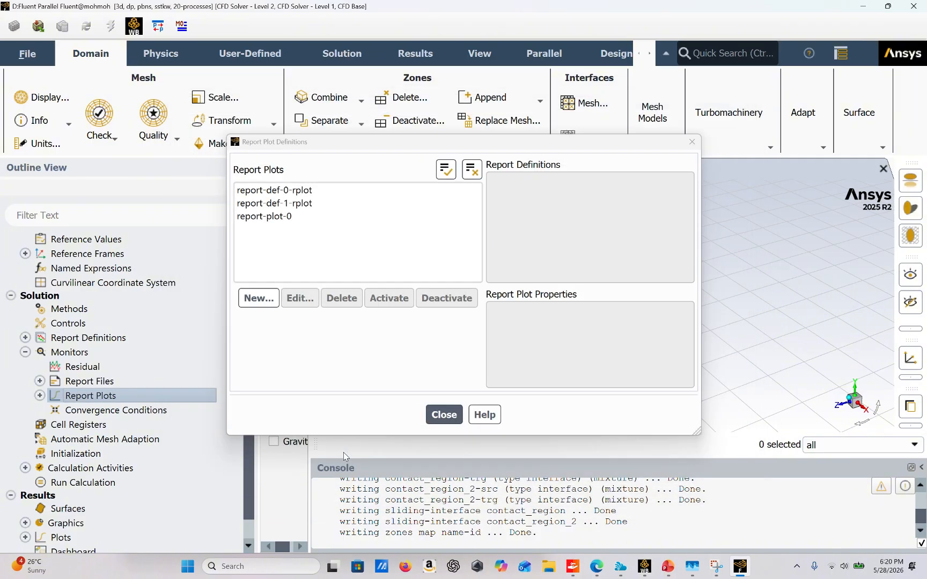
click(445, 414)
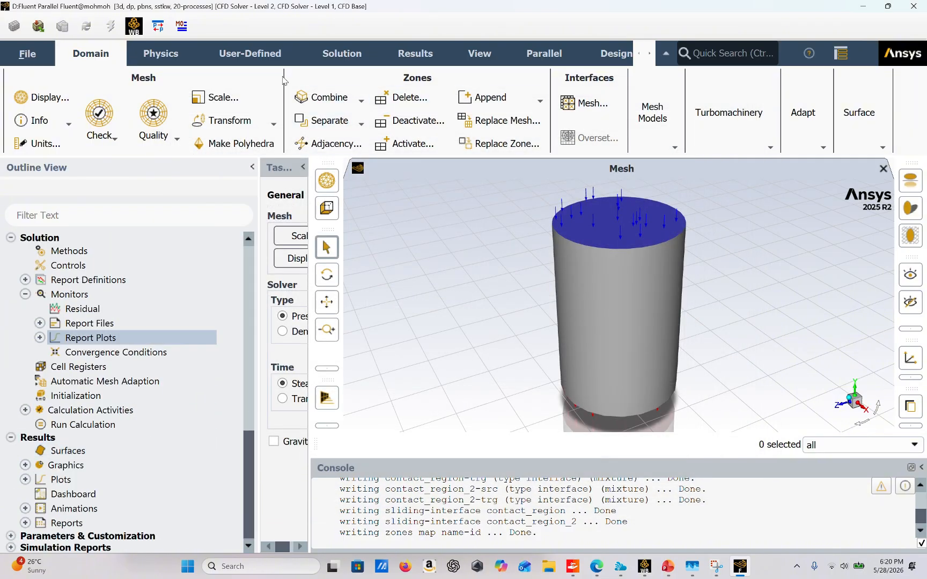
Step: Set the number of iterations for the calculation to 1000
click(173, 54)
click(245, 54)
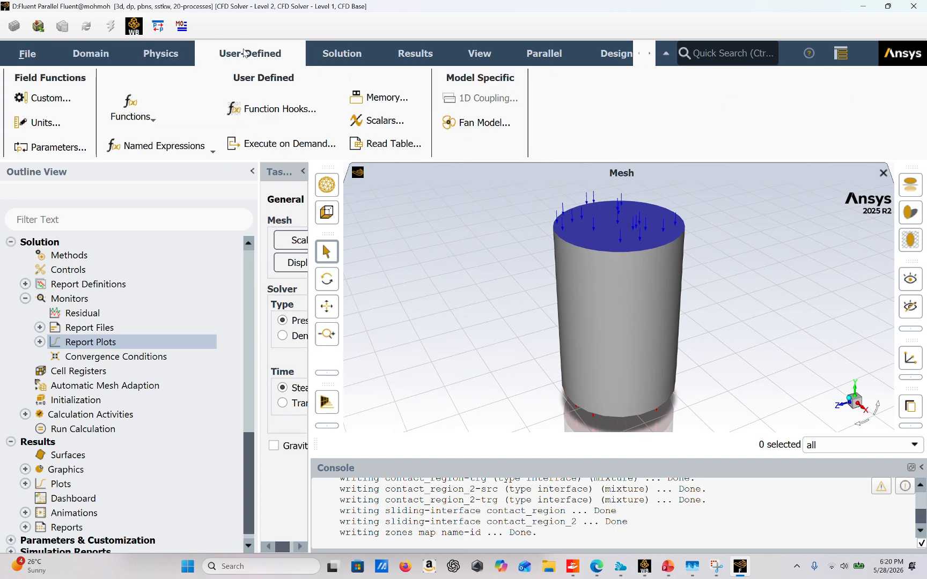
click(409, 59)
click(354, 57)
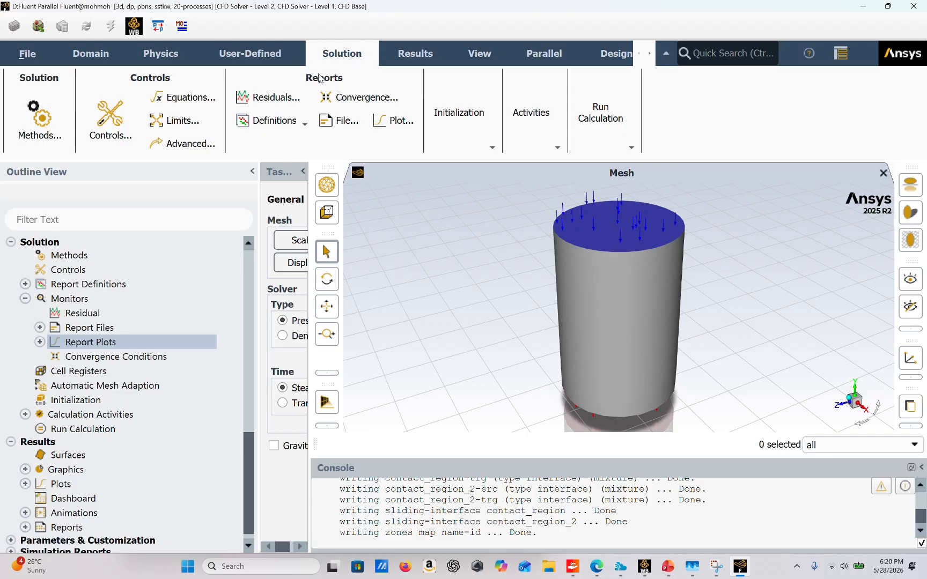
click(597, 146)
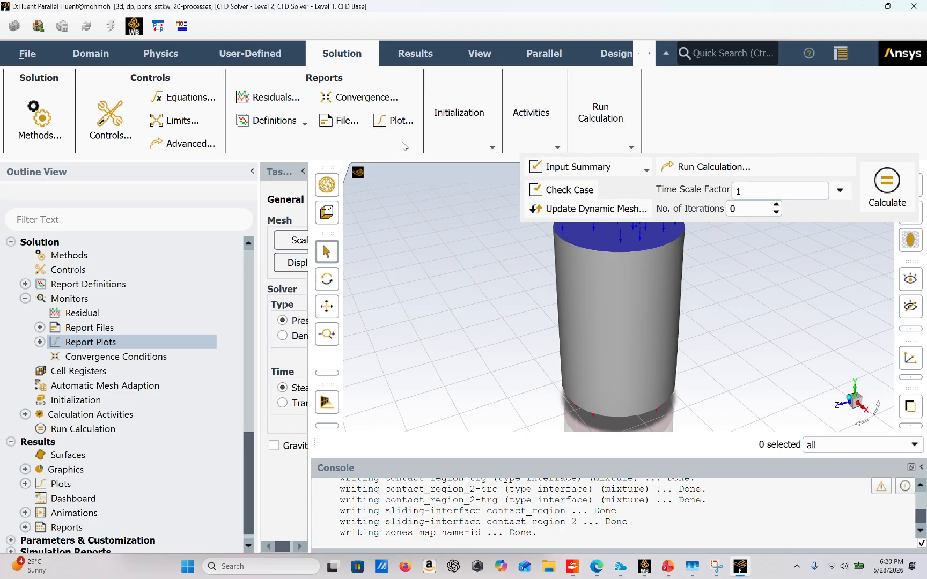
click(466, 131)
click(601, 135)
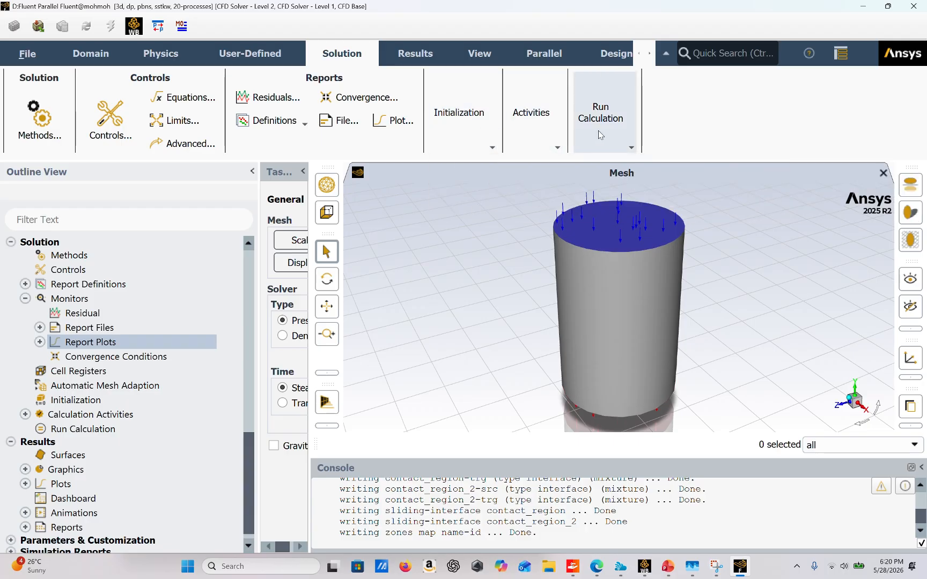
click(760, 210)
key(BackSpace)
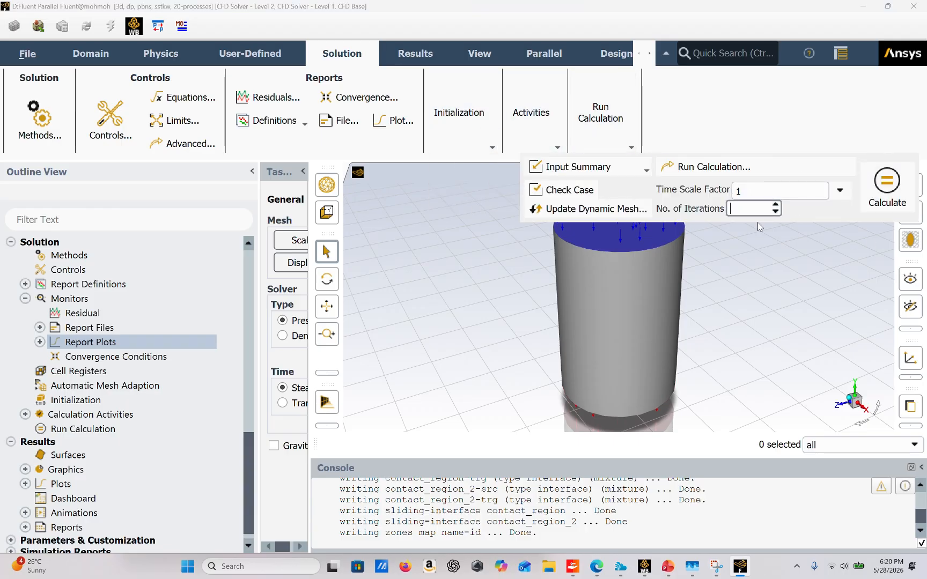
text(1000)
click(772, 239)
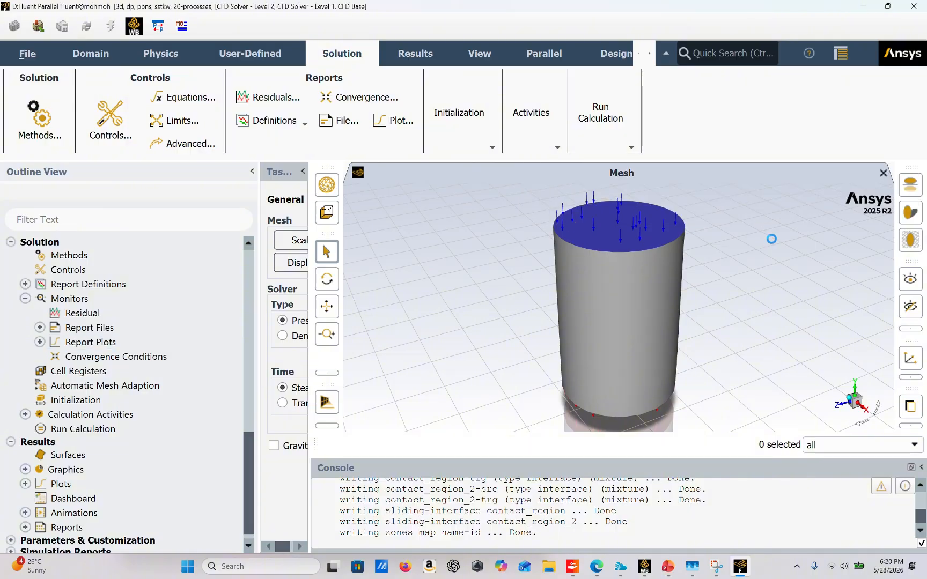
Step: Start the calculation and agree to initialize the case before it runs
click(605, 120)
click(460, 113)
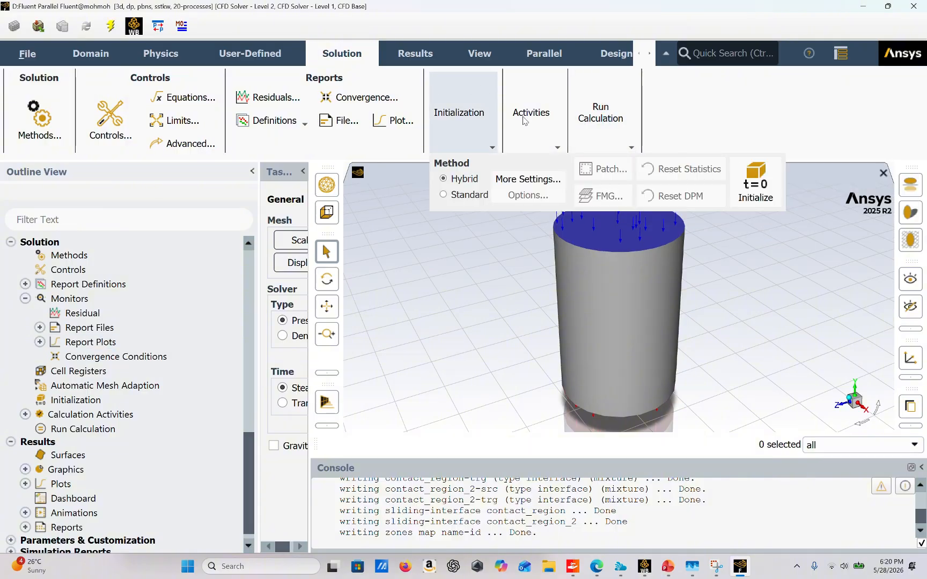
click(601, 112)
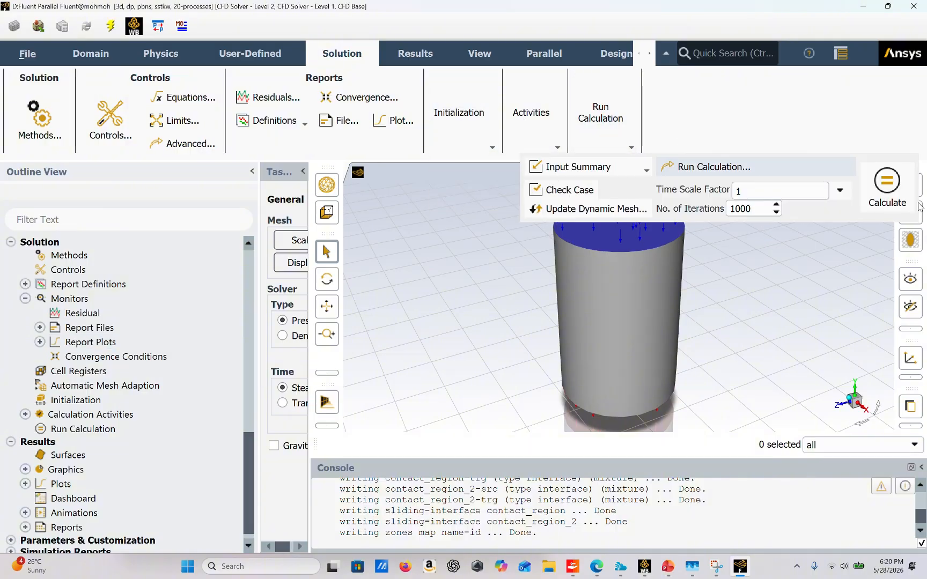
click(887, 188)
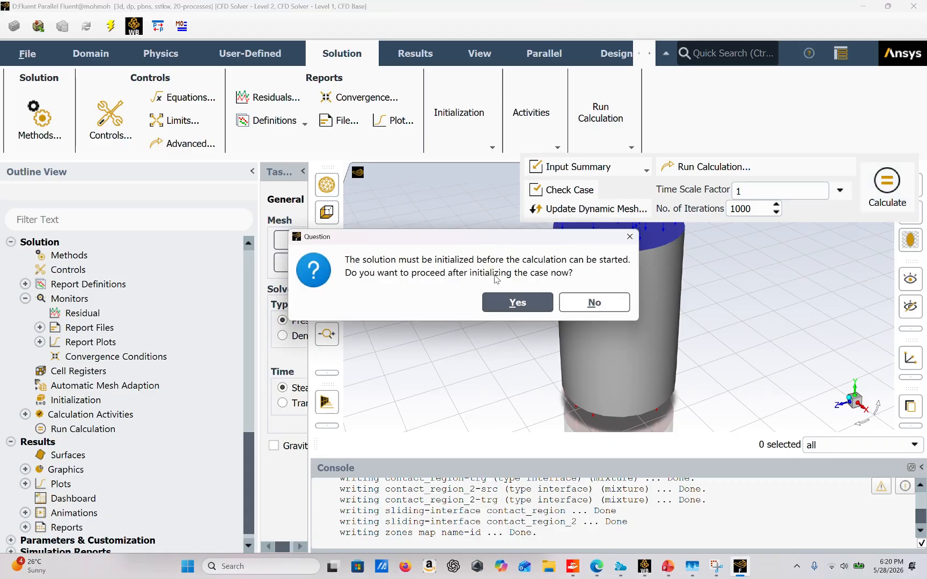
click(536, 308)
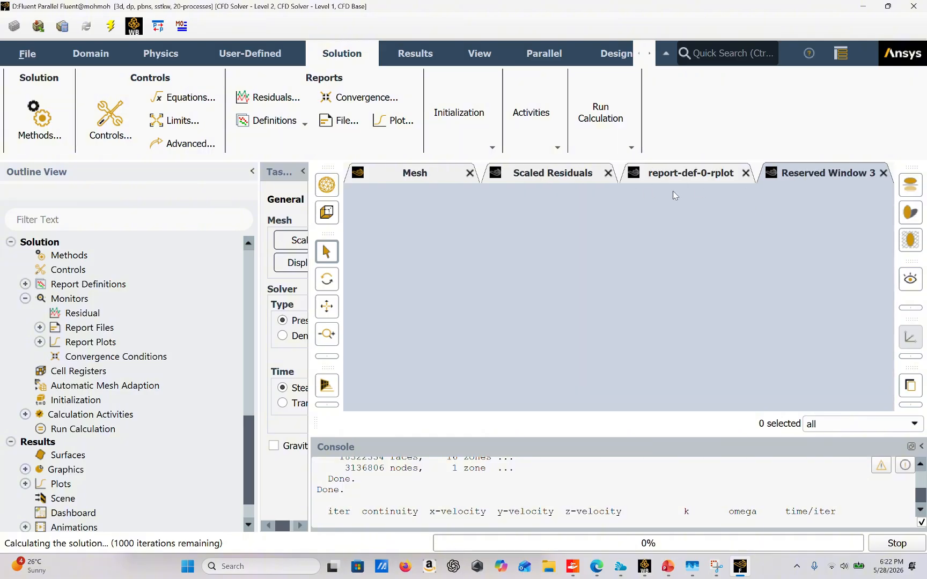
Step: Check the scaled residuals, the lift report plot and the console's iteration output while the calculation runs
click(556, 183)
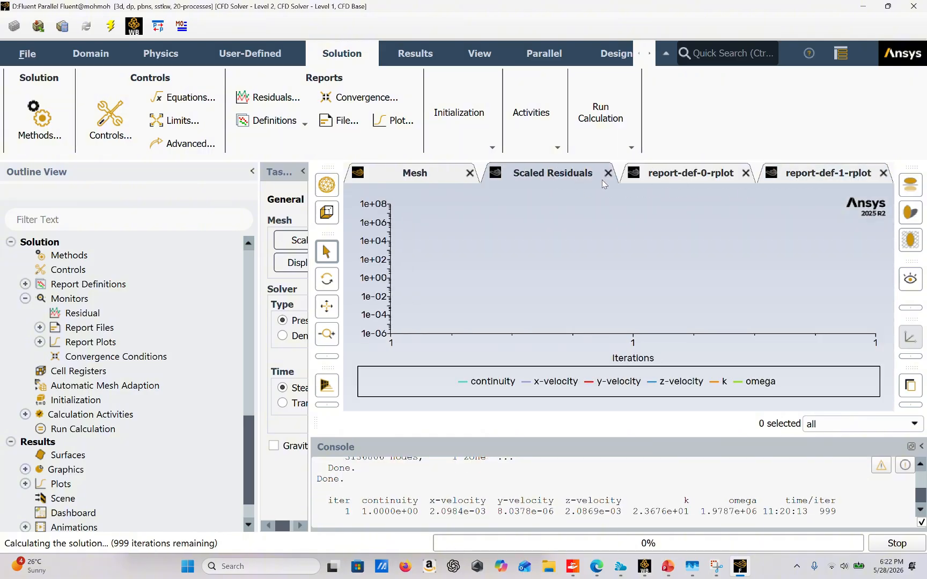
click(680, 175)
click(577, 171)
click(471, 179)
click(576, 174)
drag(820, 509, 840, 505)
drag(363, 499, 346, 513)
click(589, 398)
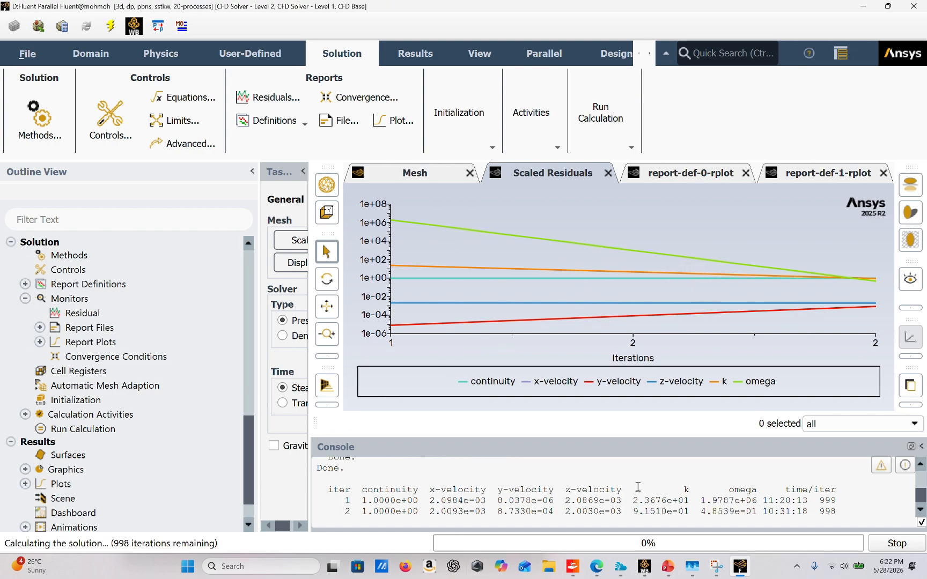
Step: Examine the lift force plot over the iterations and dismiss the calculation-complete message
click(691, 180)
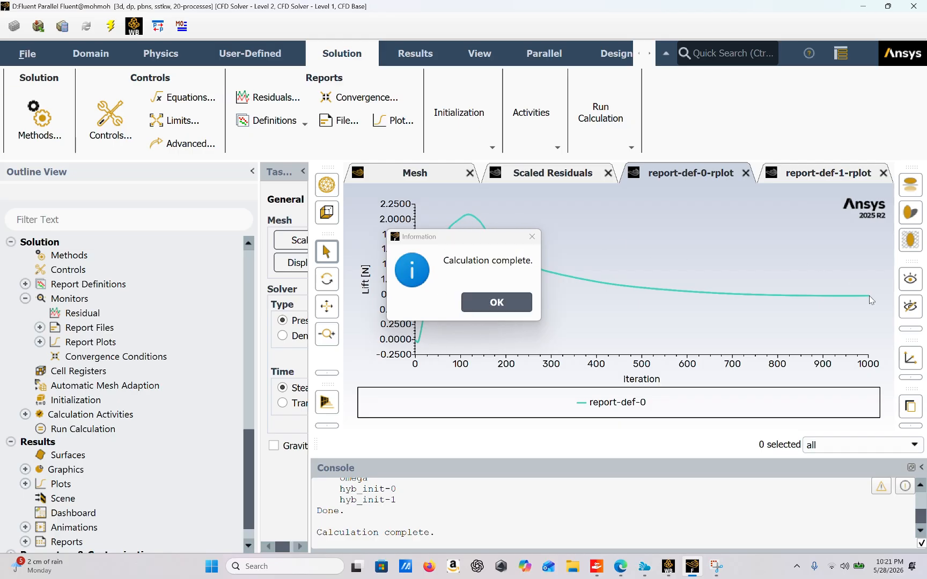
mouse_move(867, 299)
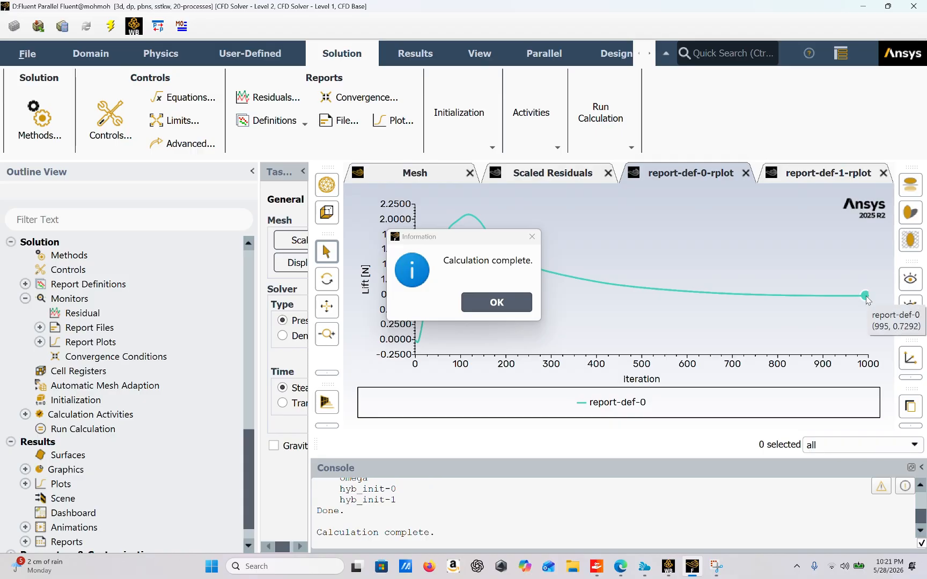
click(498, 304)
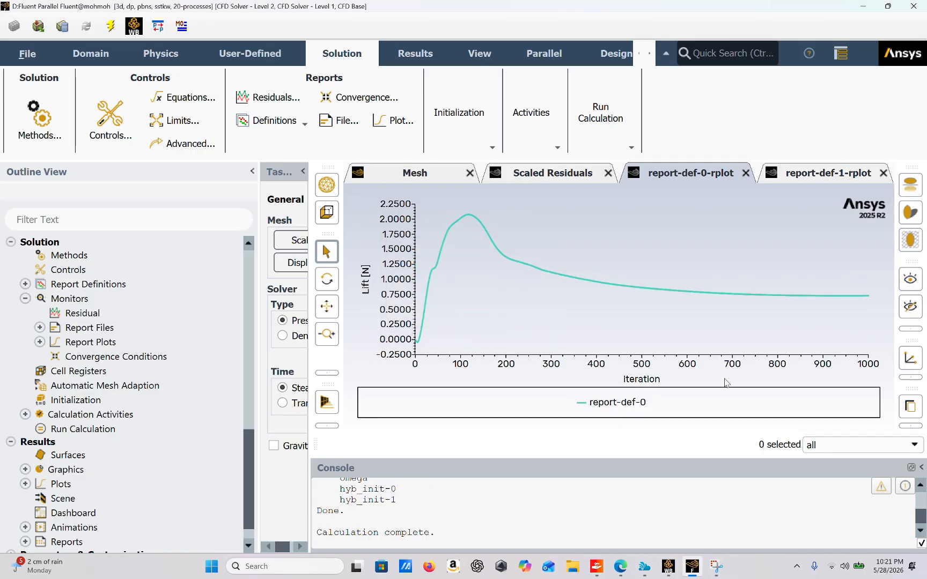
scroll(46, 413, down, 1)
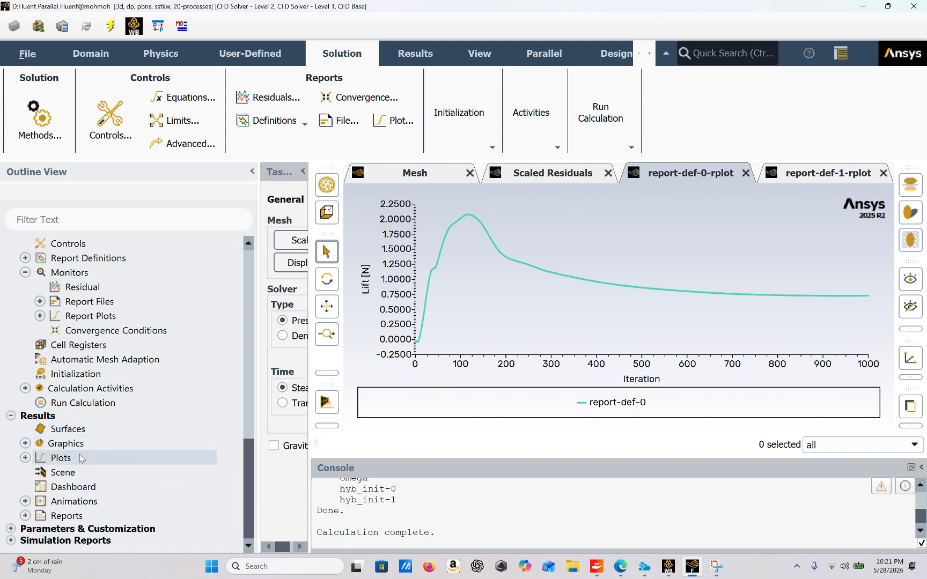
Step: Start a new pathlines plot and turn on drawing the mesh together with the pathlines
click(25, 444)
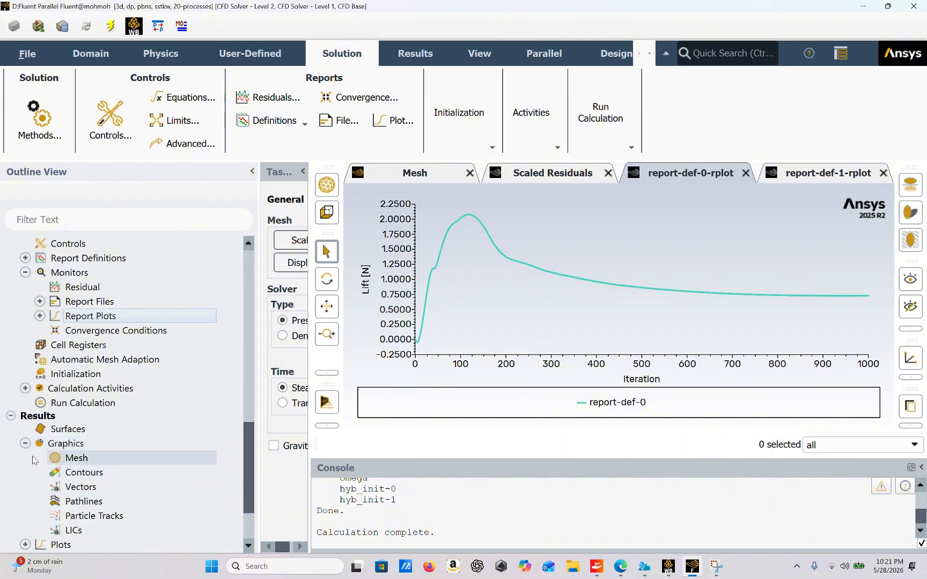
click(92, 502)
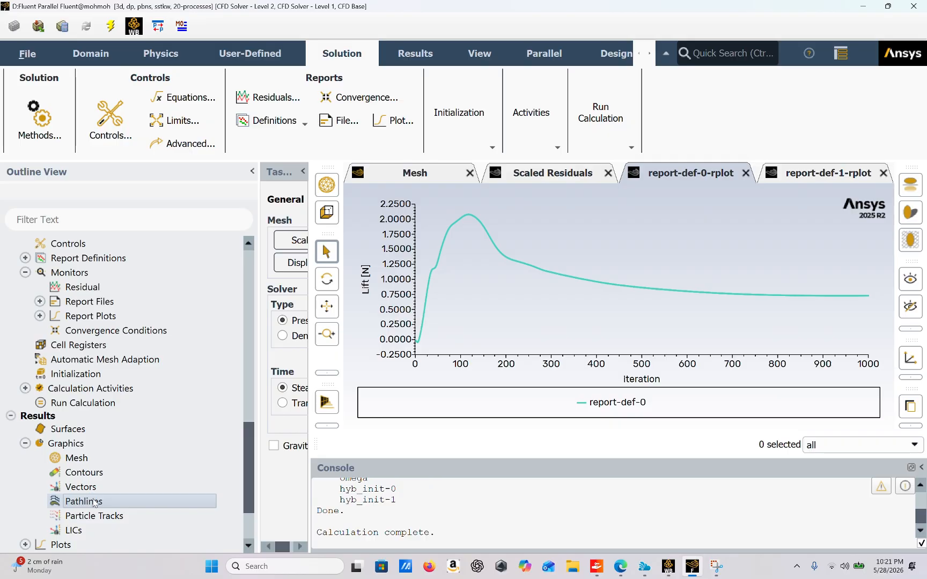
double_click(94, 501)
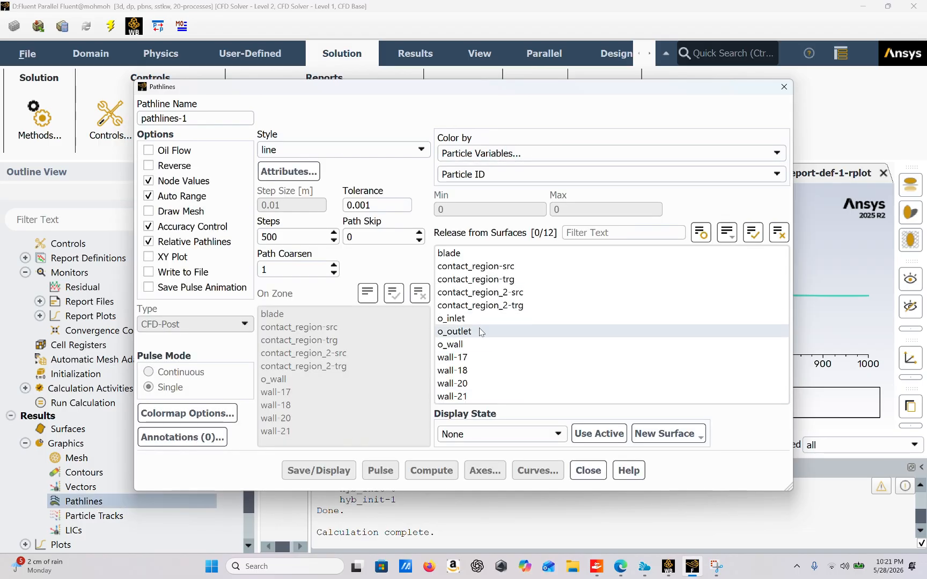
click(177, 212)
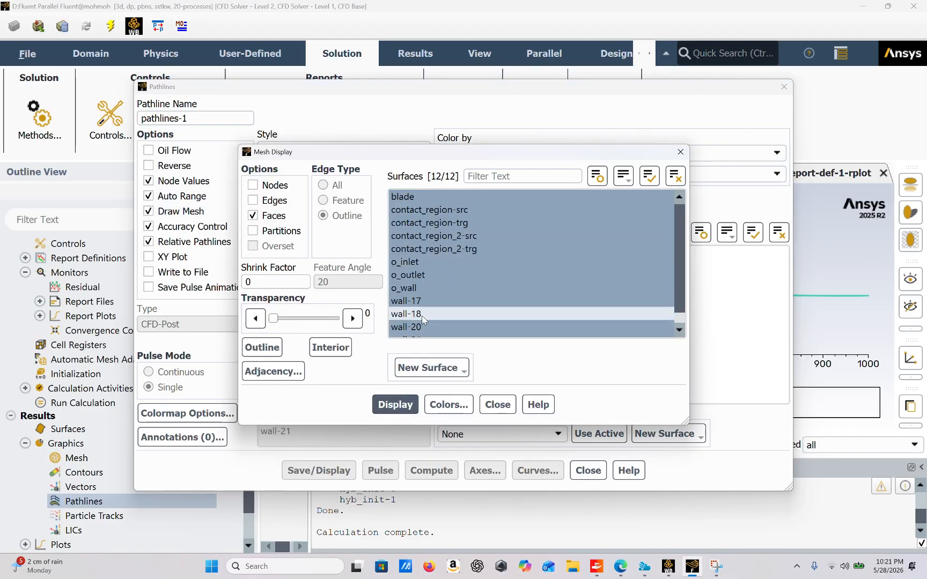
Step: Deselect all surfaces except blade in the mesh display settings, including the contact regions, inlet, outlet and walls
scroll(434, 312, down, 1)
click(442, 286)
click(440, 300)
click(437, 313)
click(434, 325)
click(434, 324)
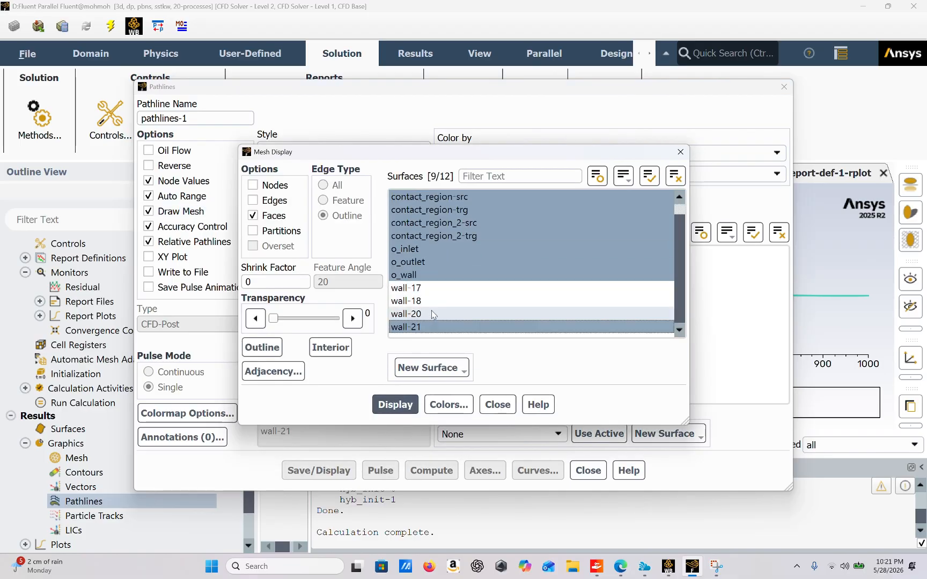
click(437, 270)
click(433, 325)
click(431, 262)
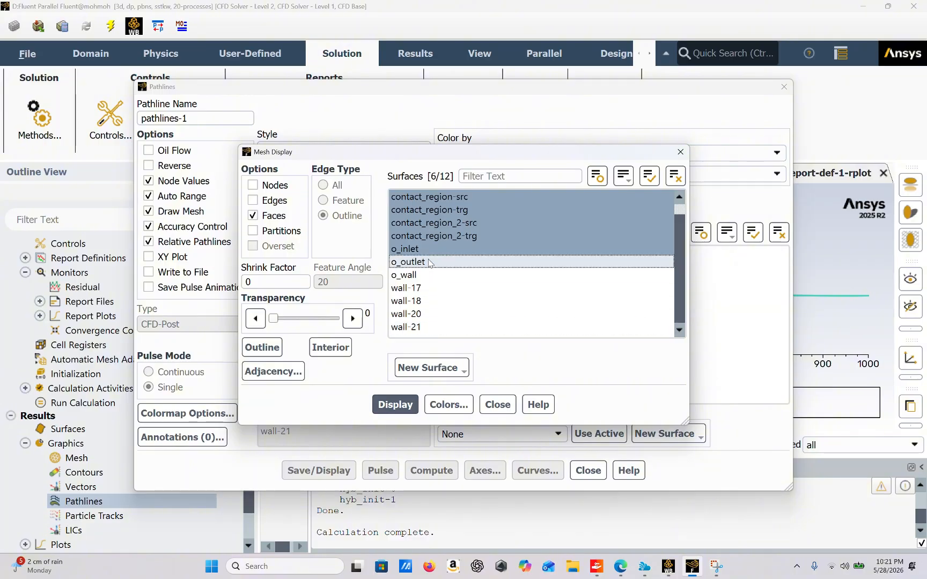
click(429, 248)
click(429, 236)
scroll(428, 236, up, 1)
click(427, 236)
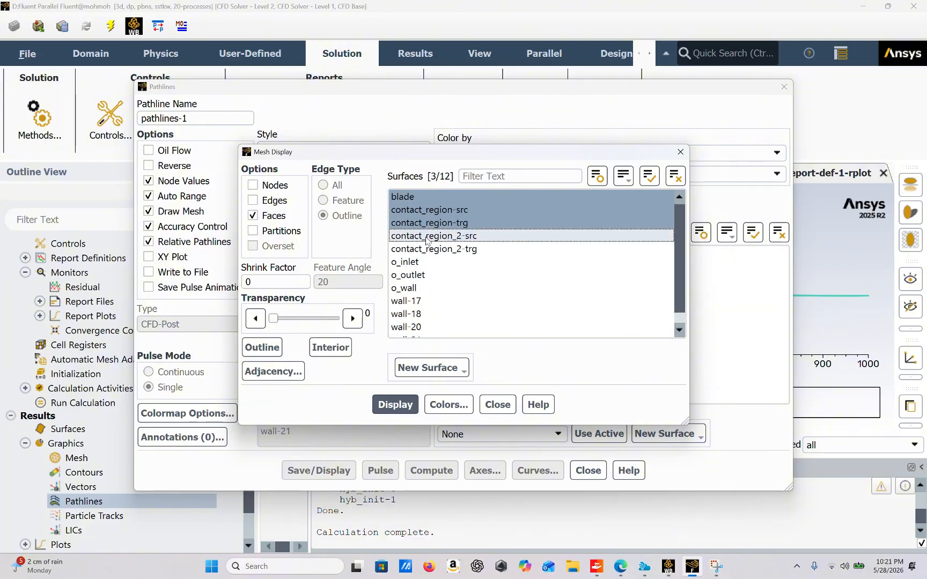
click(425, 223)
click(429, 210)
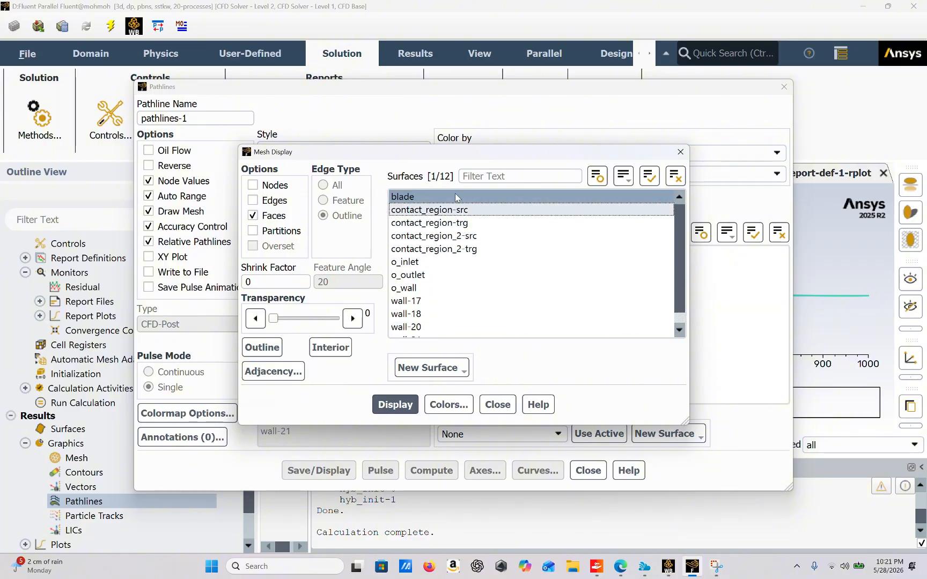
Step: Display the mesh faces of the blade alone and inspect the propeller around its hub
click(403, 403)
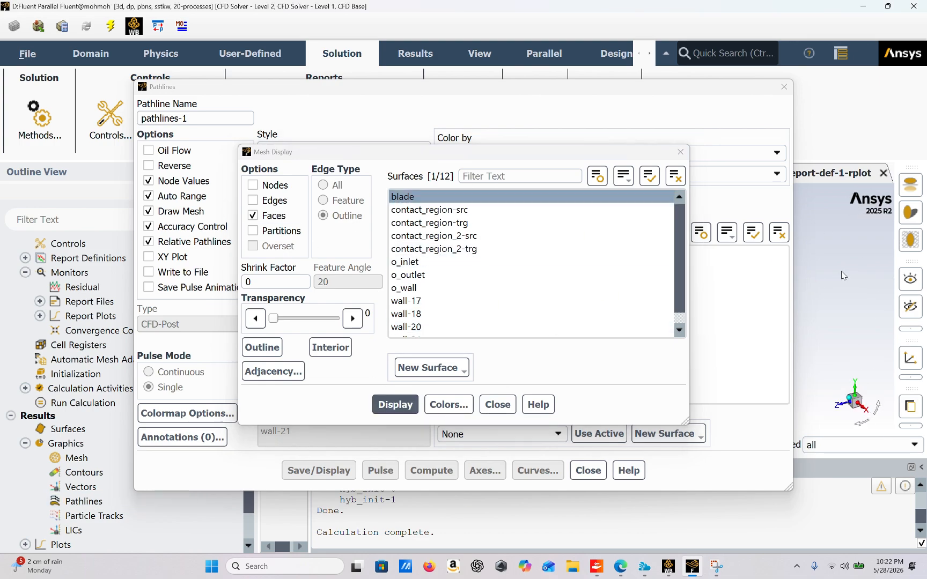
click(681, 151)
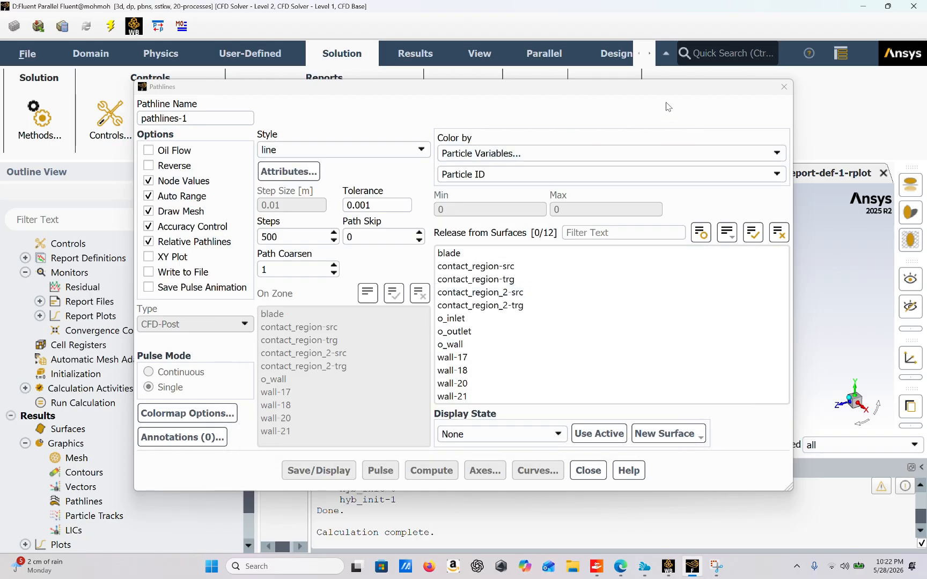
drag(661, 89, 438, 90)
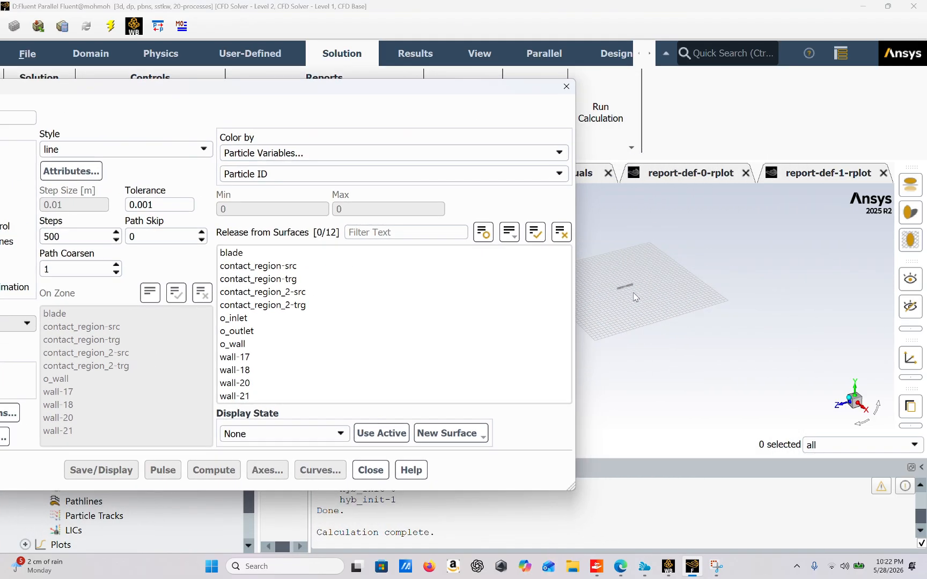
scroll(619, 280, up, 10)
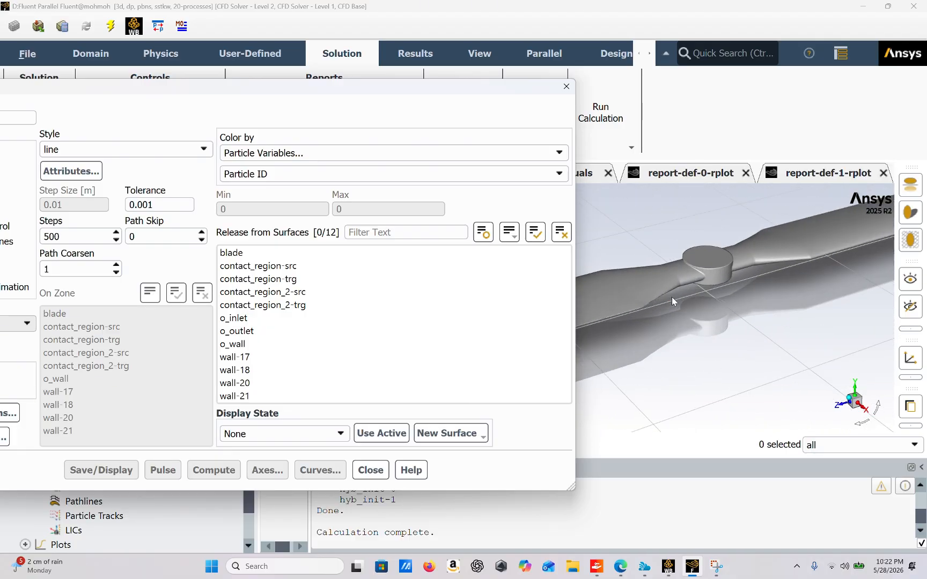
scroll(652, 284, down, 3)
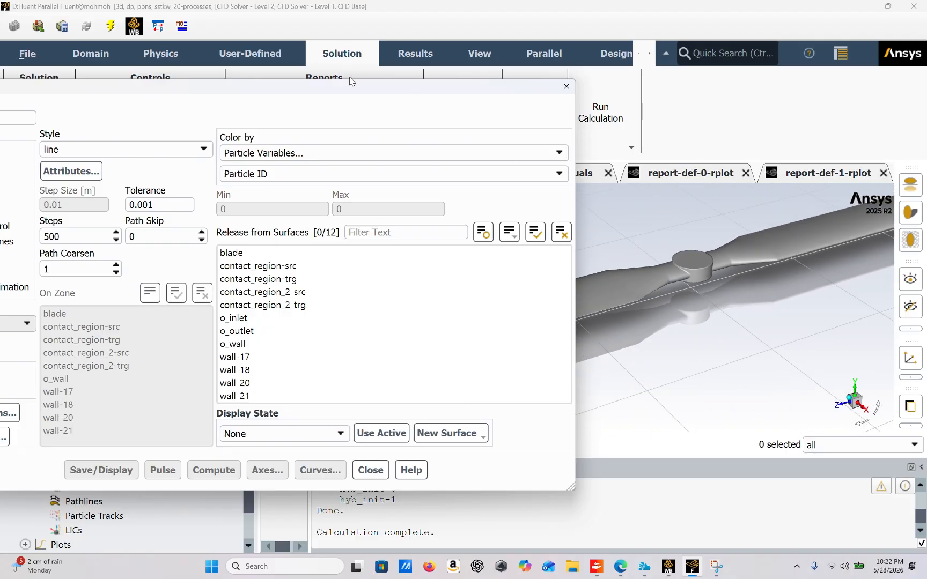
drag(351, 81, 529, 84)
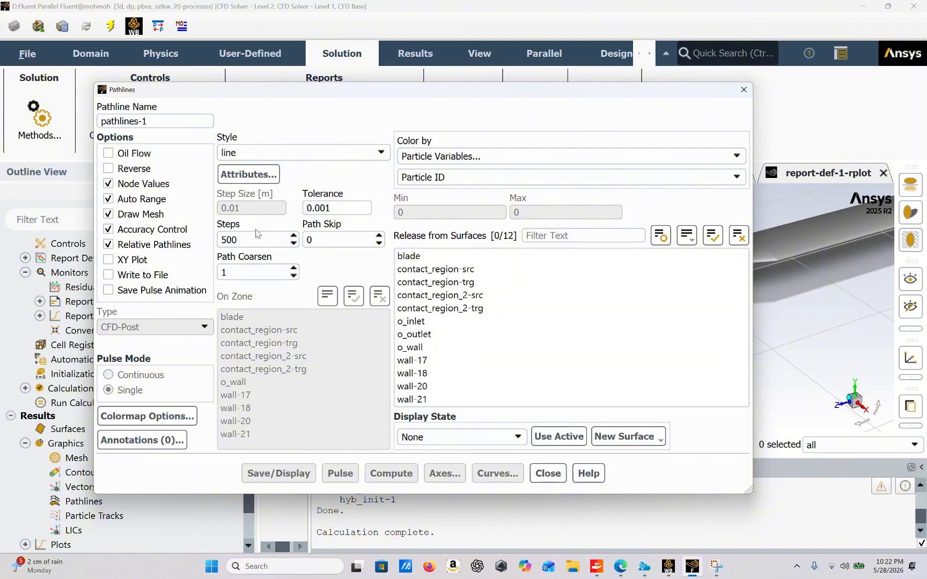
Step: Release pathlines-1 from the blade surface with 100 steps and a path skip of 10, and save and display it
click(242, 240)
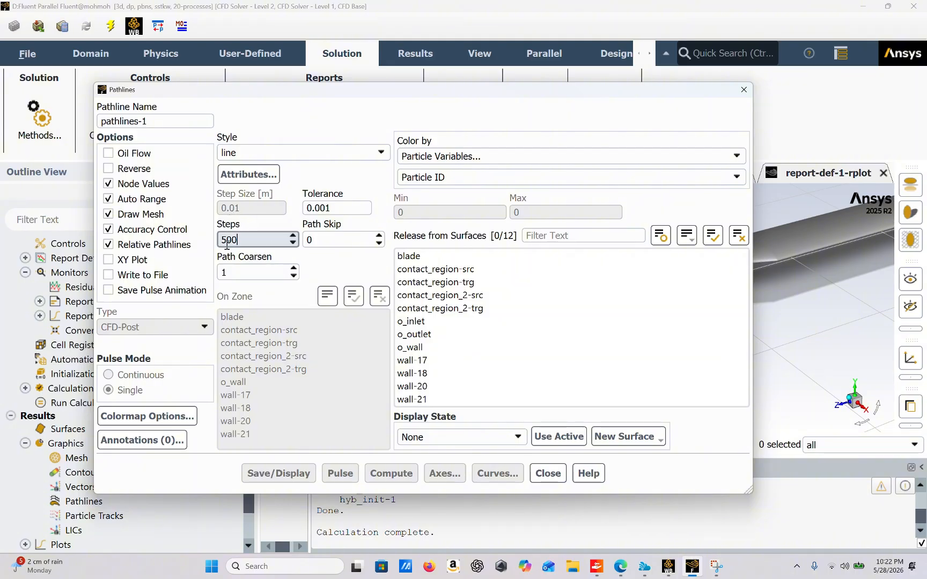
click(415, 258)
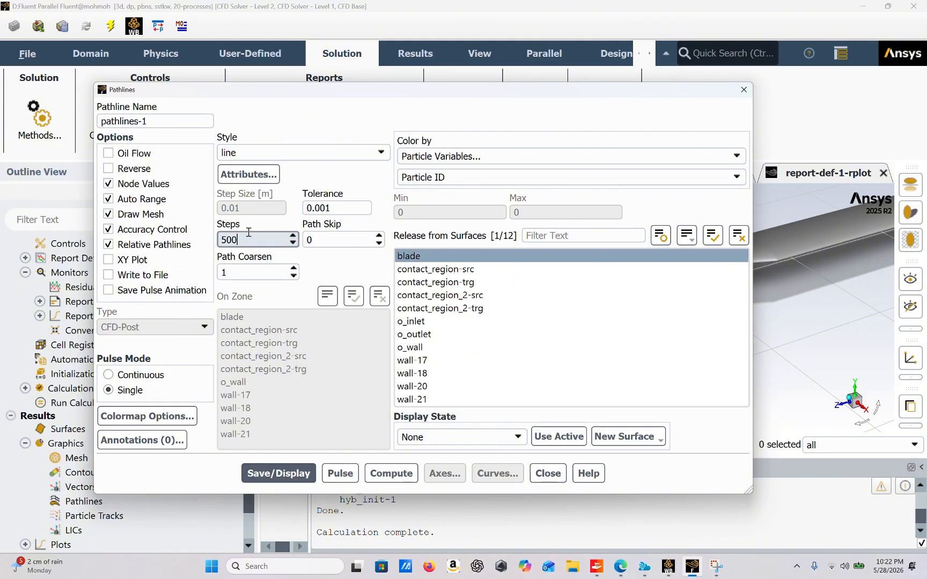
key(BackSpace)
key(BackSpace)
text(10)
click(326, 243)
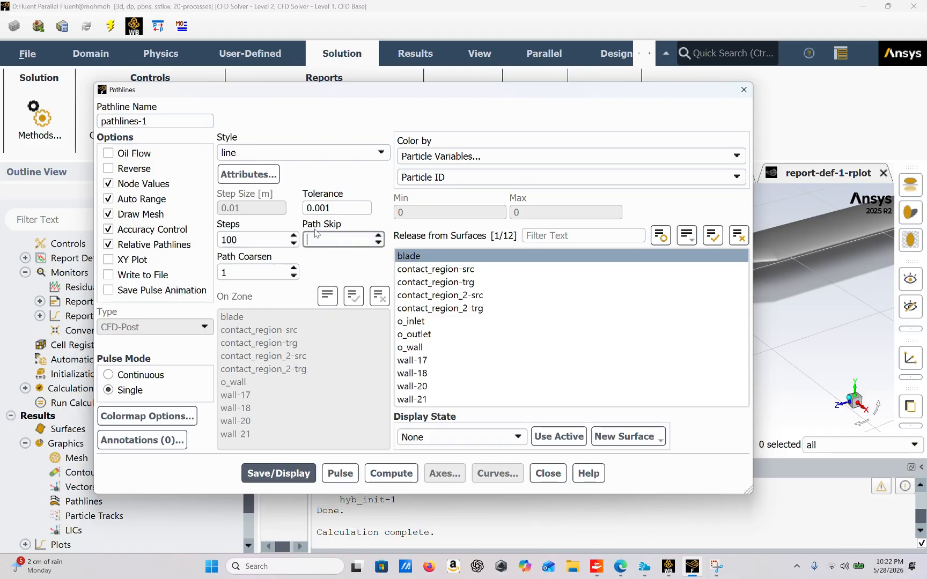
text(10)
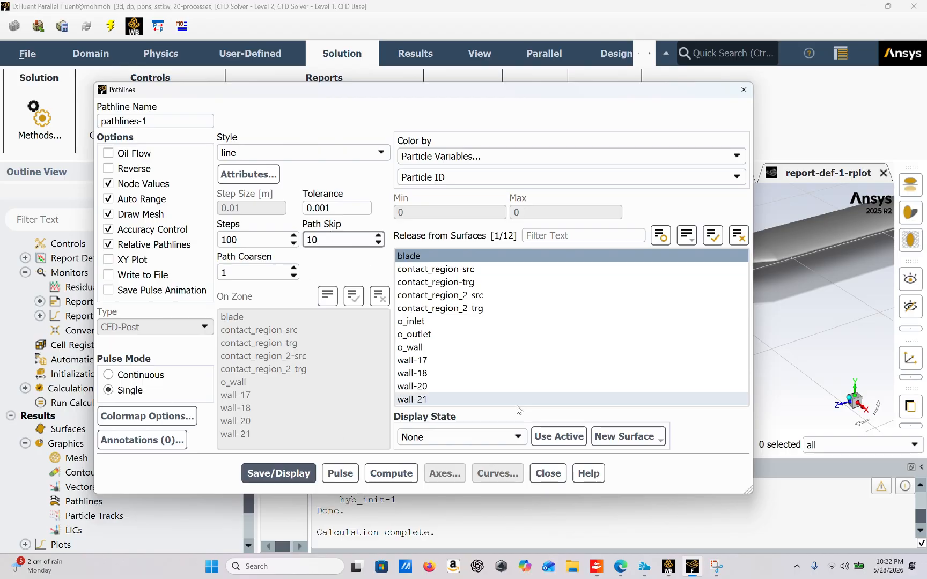
click(300, 472)
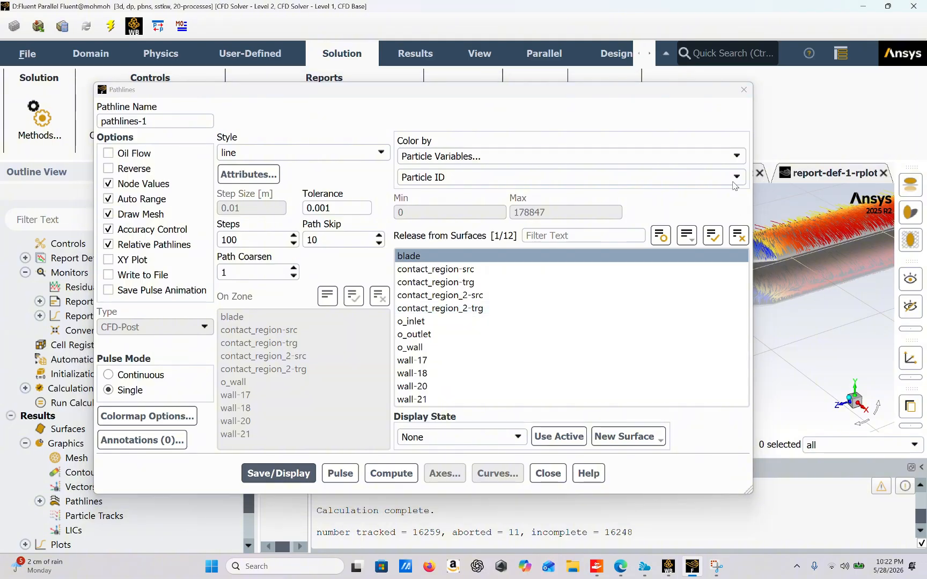
Step: Close the pathline settings and examine the pathlines colored by particle ID around the blade
drag(709, 98, 417, 184)
click(424, 480)
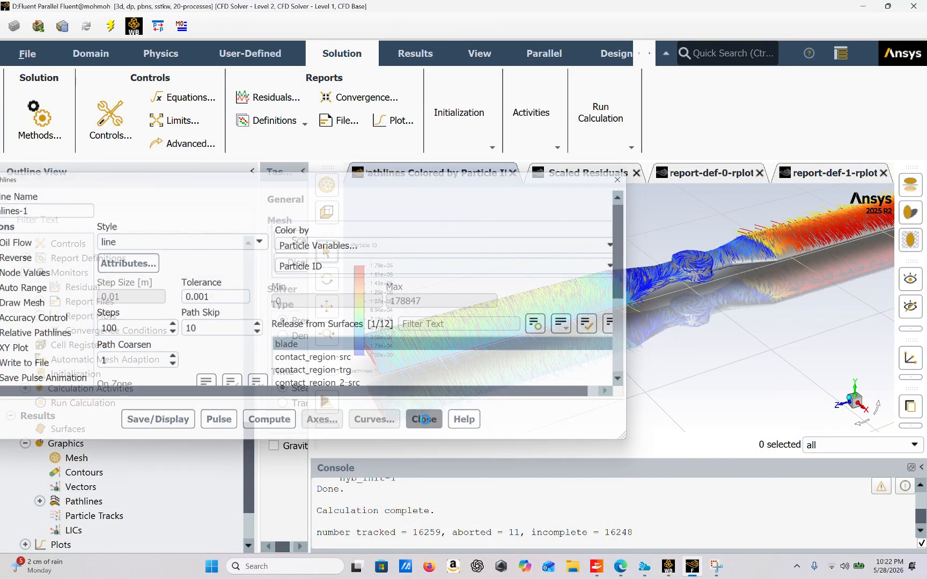
scroll(584, 330, up, 3)
scroll(585, 331, down, 3)
drag(599, 336, 741, 327)
mouse_move(512, 288)
mouse_down()
mouse_move(559, 333)
mouse_move(465, 311)
mouse_move(436, 260)
mouse_move(411, 265)
mouse_move(446, 295)
mouse_move(472, 292)
mouse_move(513, 307)
mouse_up()
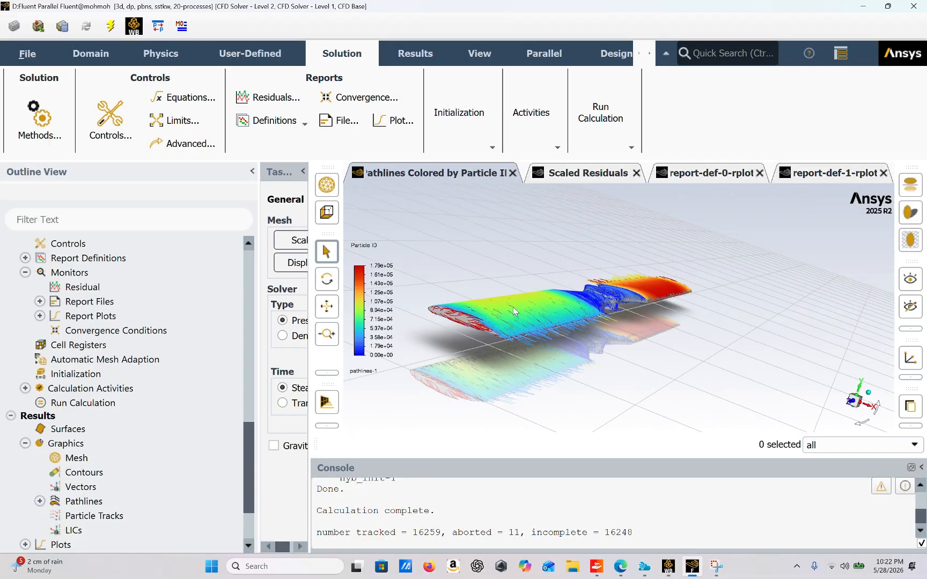
Step: Create a second pathlines plot colored by velocity magnitude and released from the blade surface
double_click(64, 502)
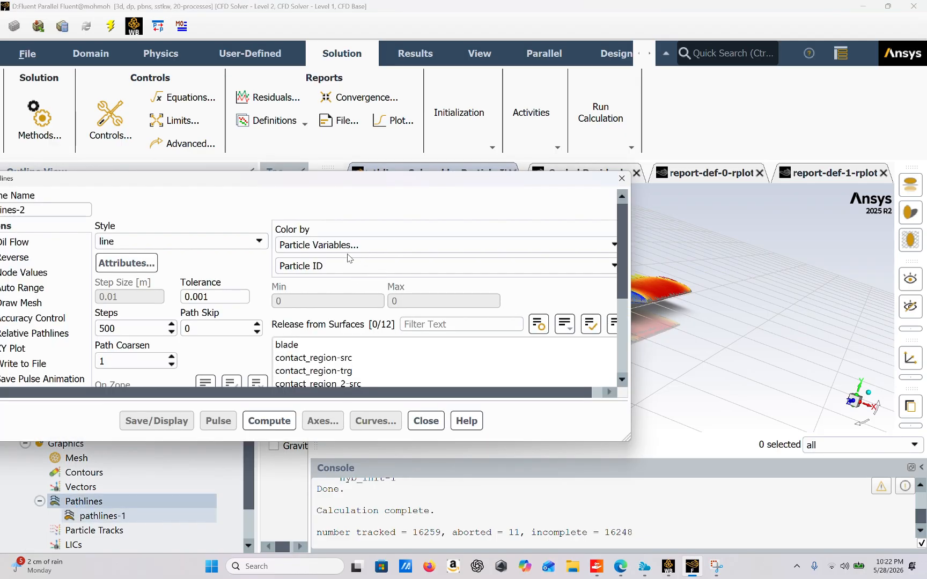
click(610, 246)
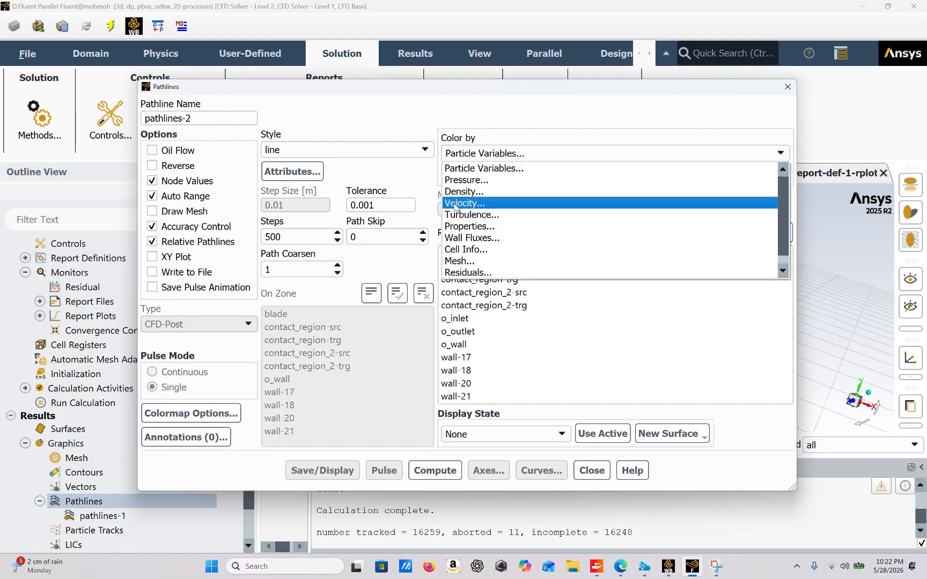
click(477, 206)
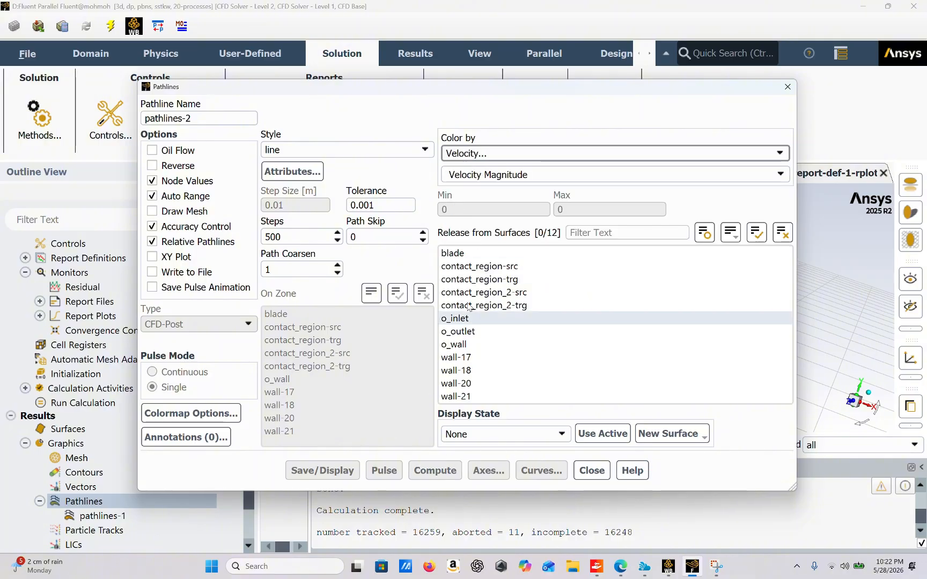
click(492, 252)
Step: Set pathlines-2 to 100 steps and a path skip of 10, save and display it, and view the velocity along the blade
double_click(290, 236)
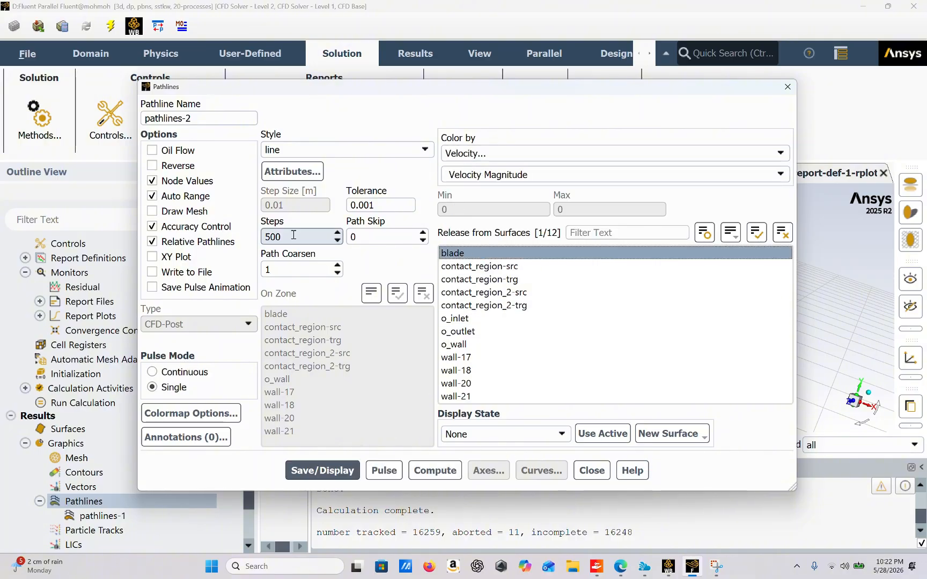
text(100)
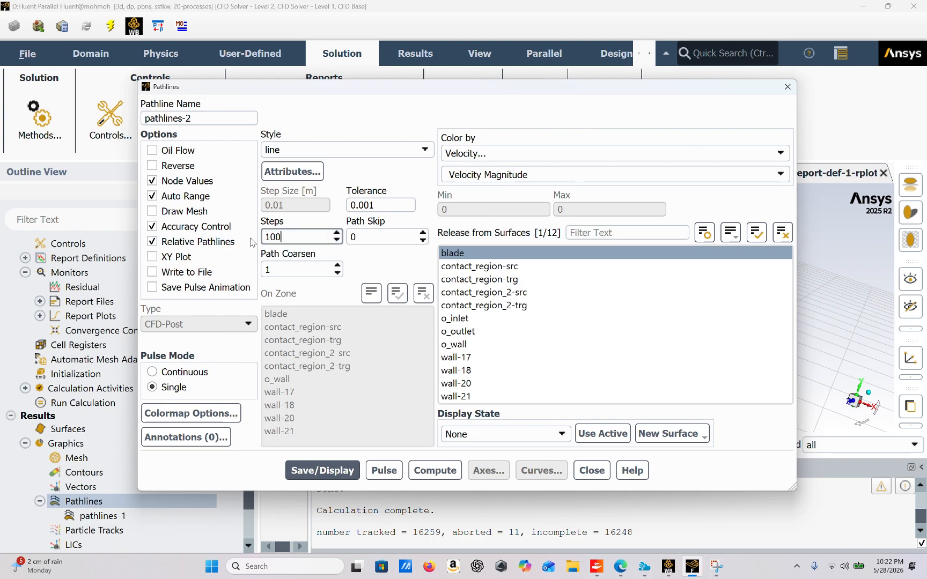
click(376, 238)
text(10)
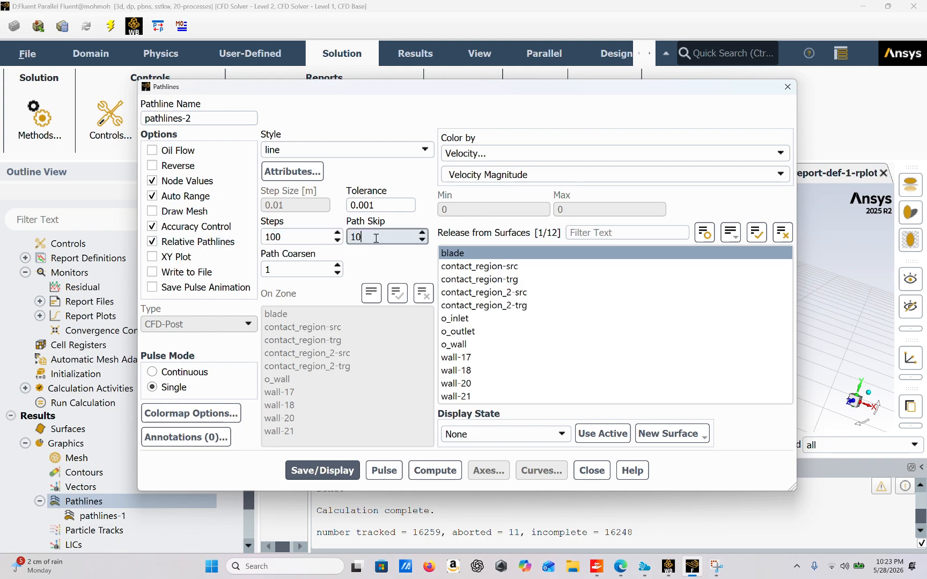
click(304, 470)
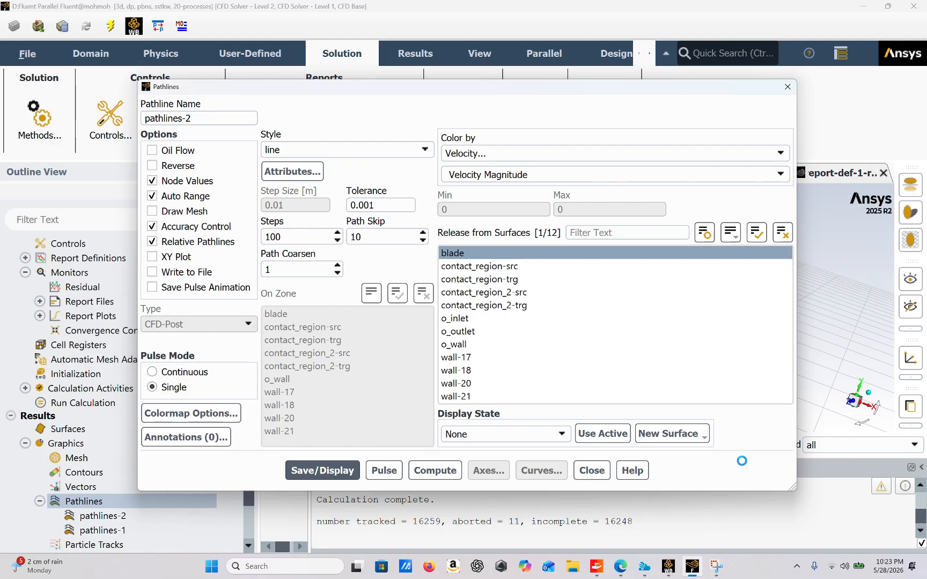
click(584, 474)
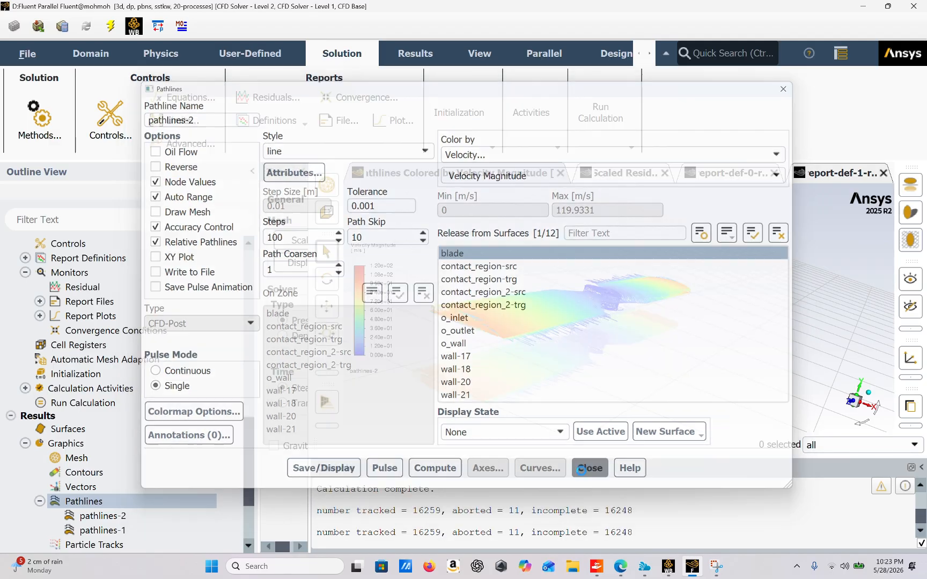
mouse_move(531, 290)
mouse_down()
mouse_move(506, 301)
mouse_move(540, 338)
mouse_move(475, 337)
mouse_move(541, 281)
mouse_move(567, 305)
mouse_move(541, 342)
mouse_move(530, 310)
mouse_up()
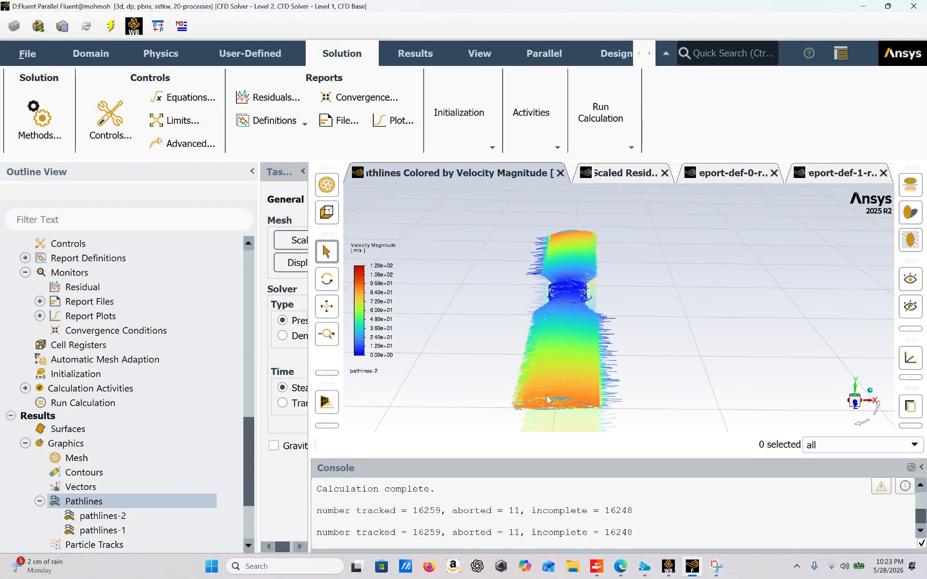
Step: Reopen pathlines-2, turn on mesh drawing, and display the blade's mesh with all edges as well as faces
click(112, 517)
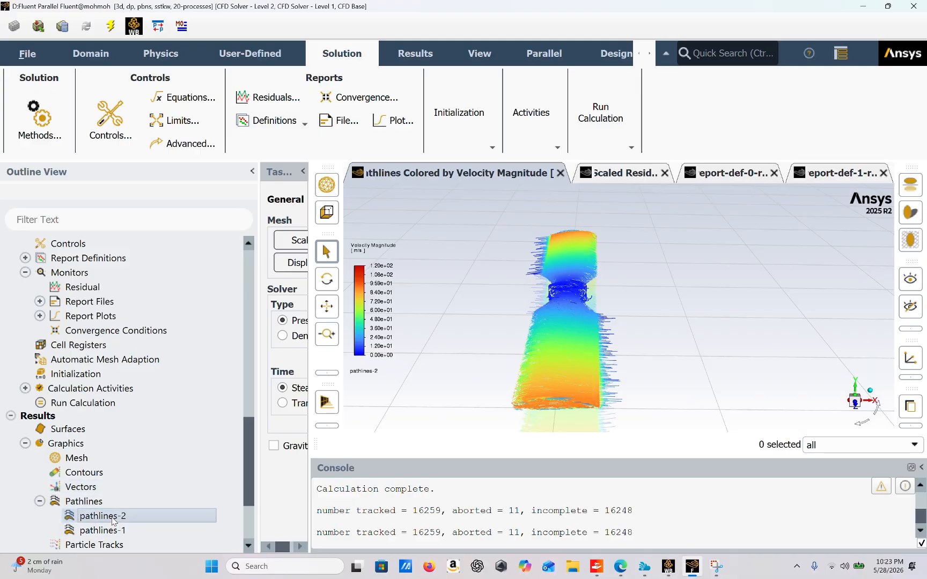
double_click(111, 517)
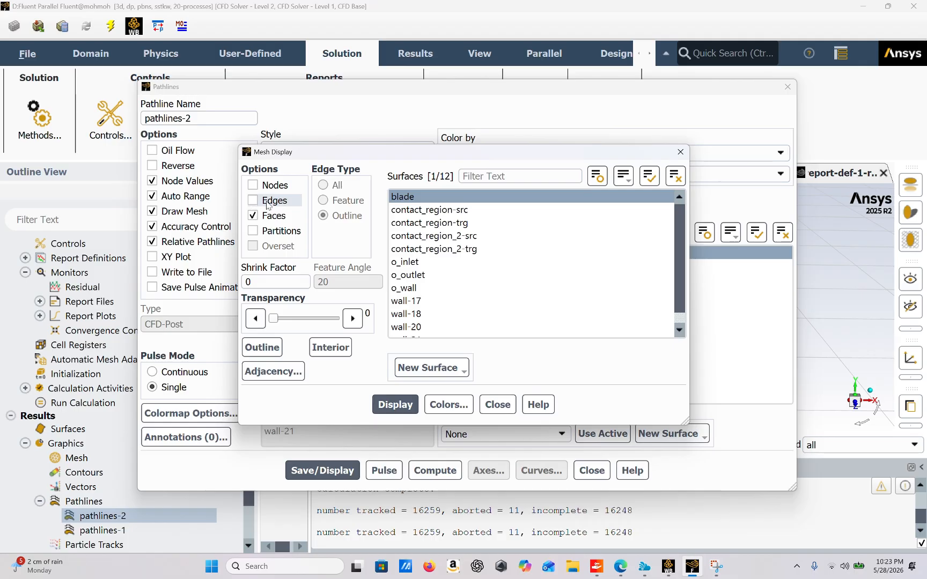
click(268, 201)
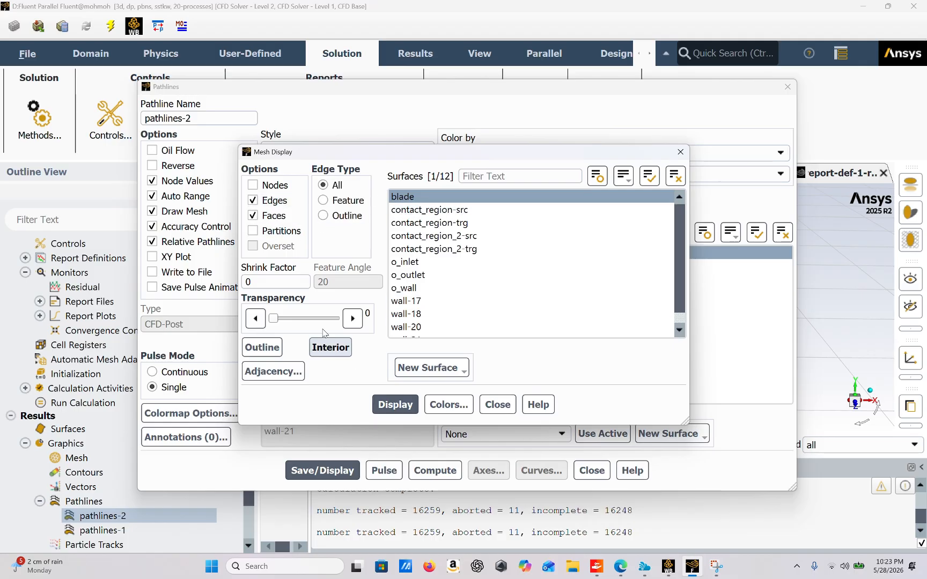
click(395, 404)
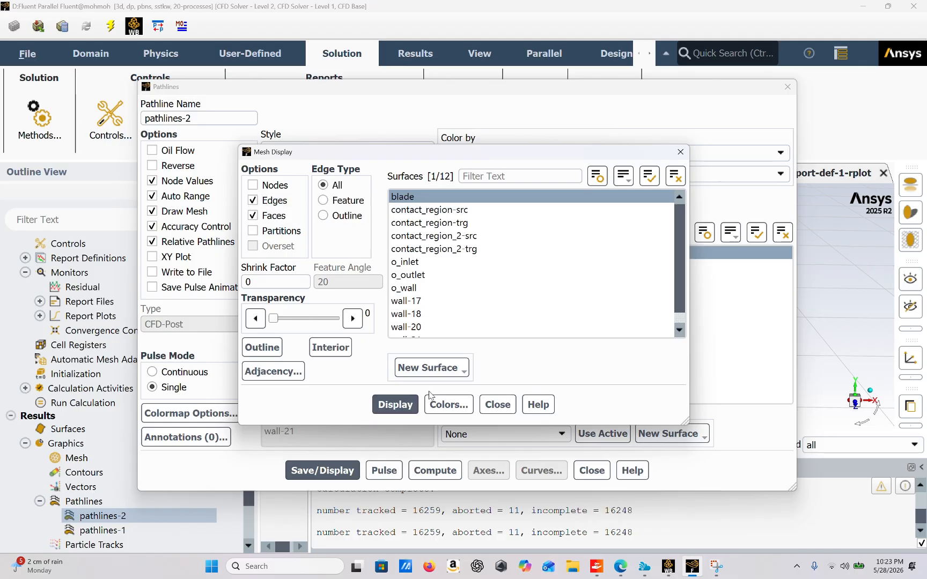
click(498, 405)
click(591, 470)
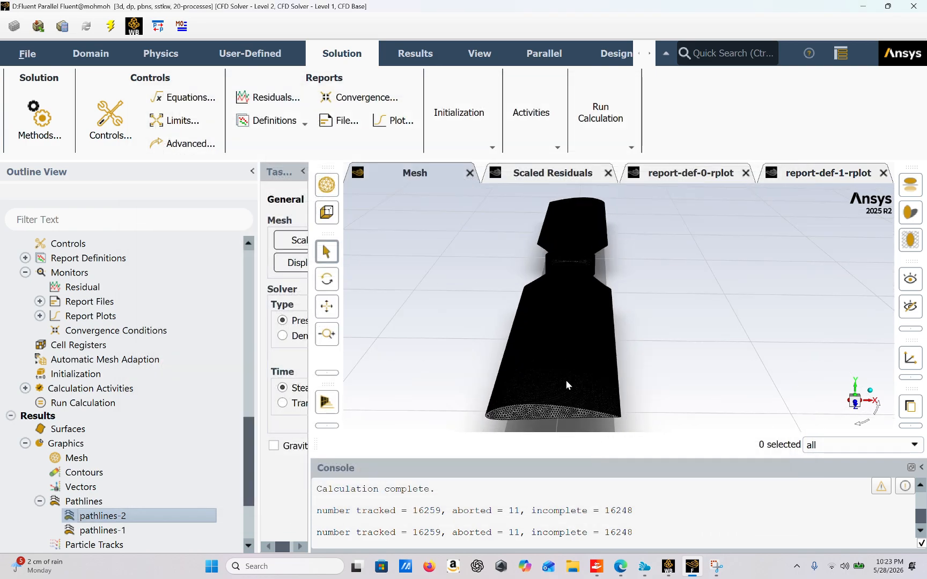
Step: Reopen pathlines-2, close its mesh display settings, and save and display the velocity-magnitude pathlines over the blade mesh
scroll(566, 380, up, 5)
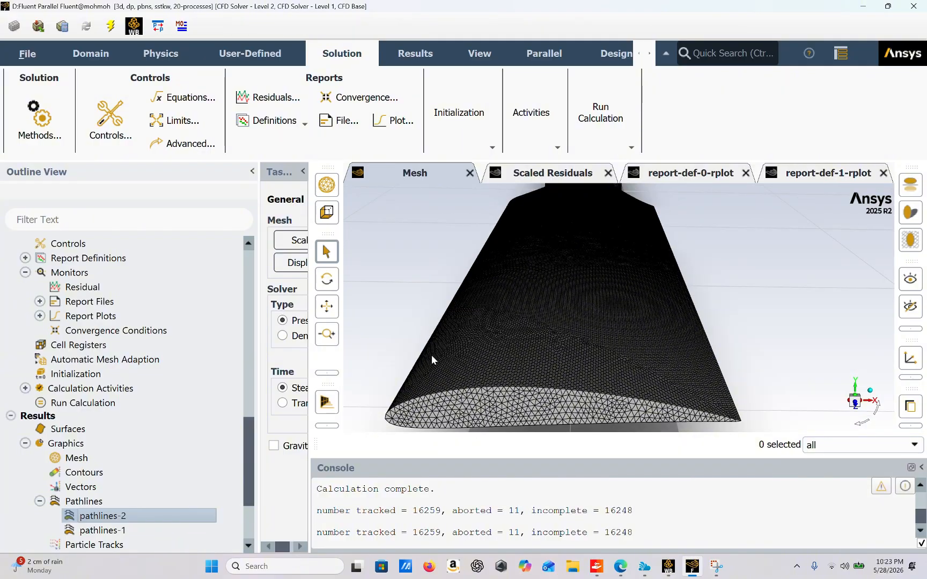
double_click(158, 517)
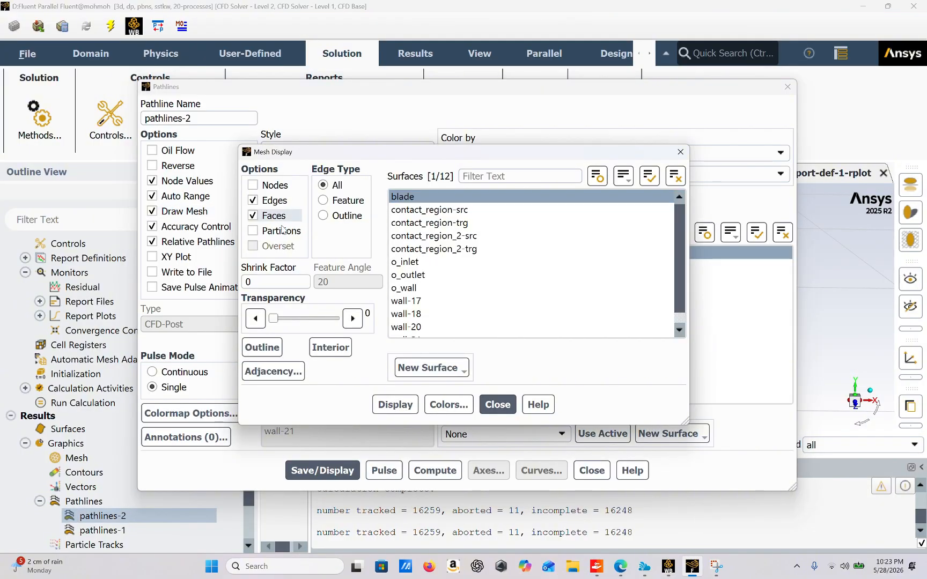
click(498, 405)
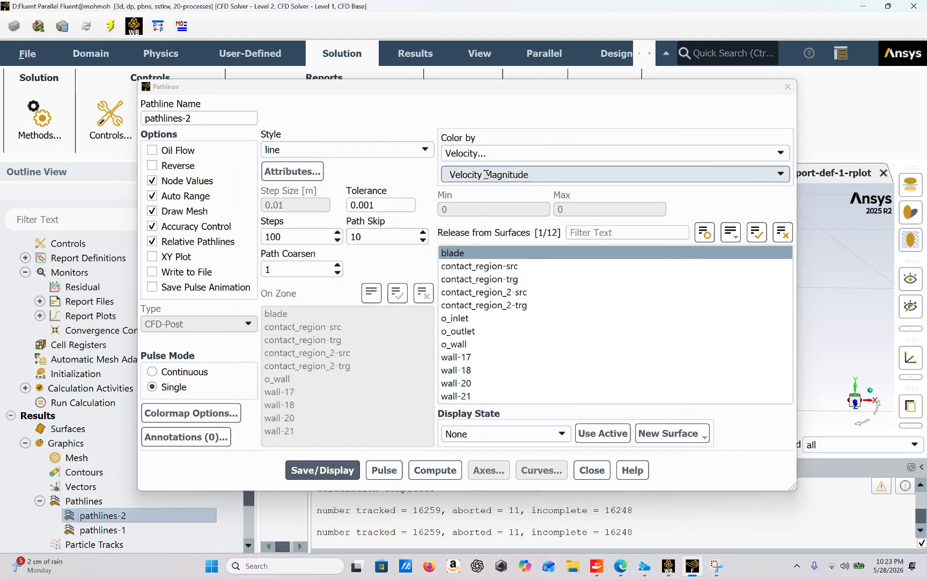
click(337, 465)
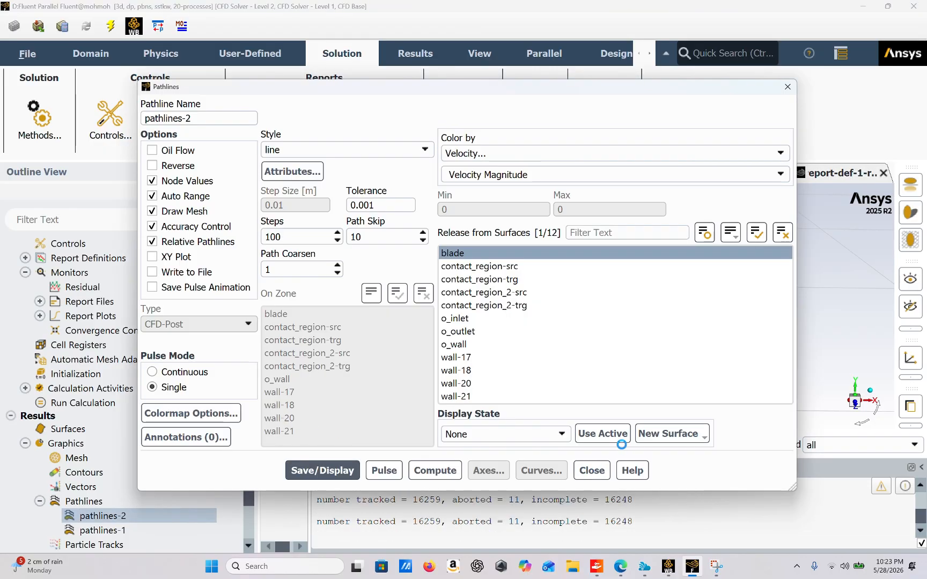
click(592, 471)
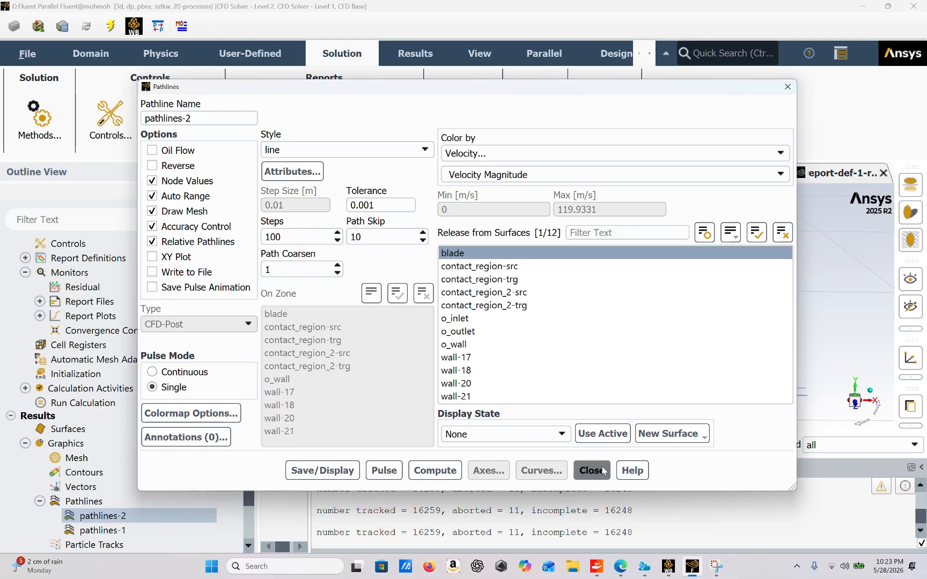
Step: Examine the velocity-magnitude pathlines over the blade mesh from the hub to both tips and at the airfoil end face
scroll(639, 389, down, 8)
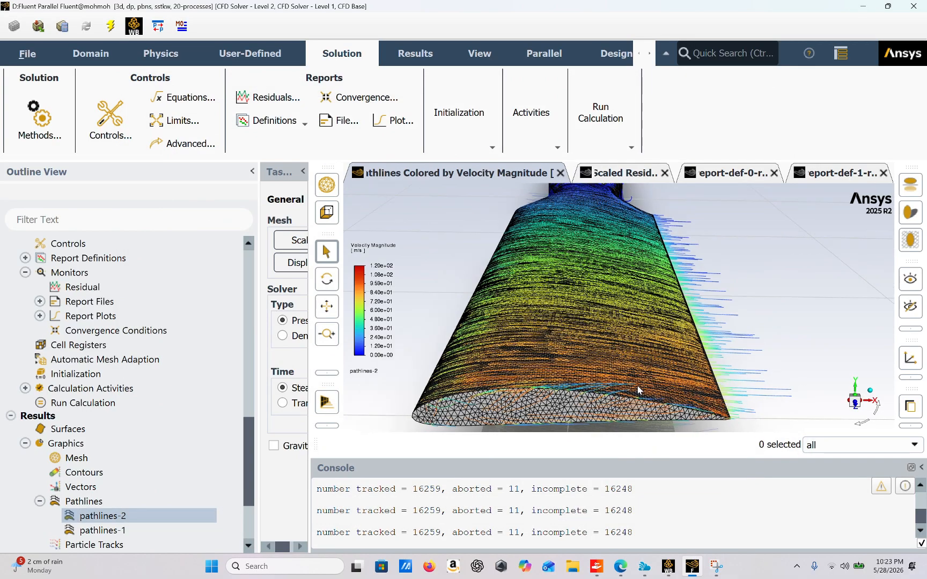
drag(622, 403, 610, 357)
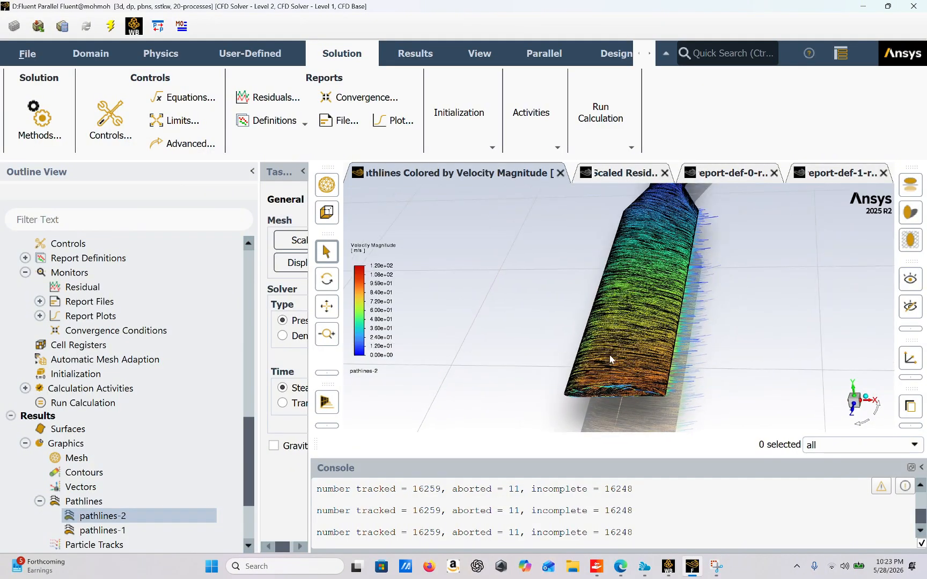
scroll(637, 298, down, 7)
drag(639, 300, 687, 277)
scroll(676, 296, up, 10)
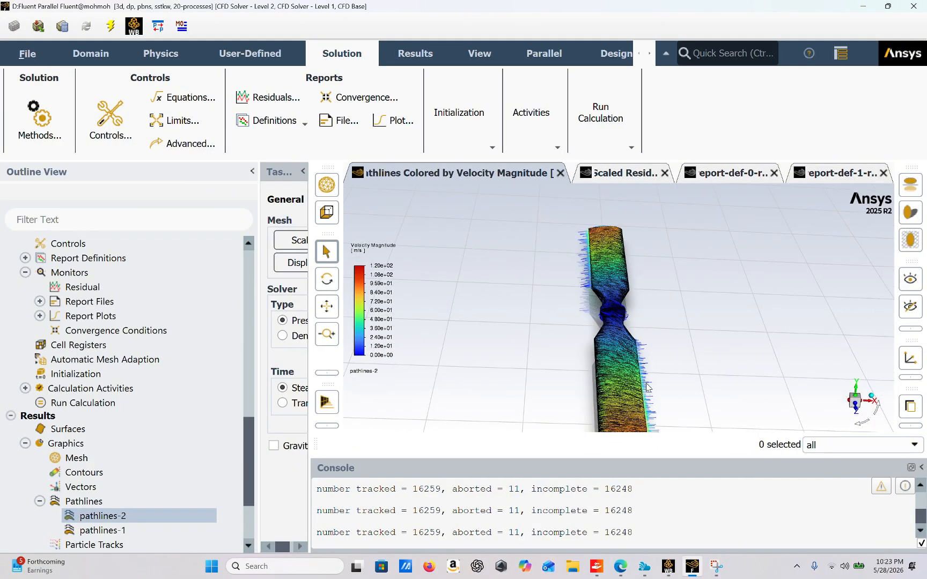
scroll(624, 361, up, 2)
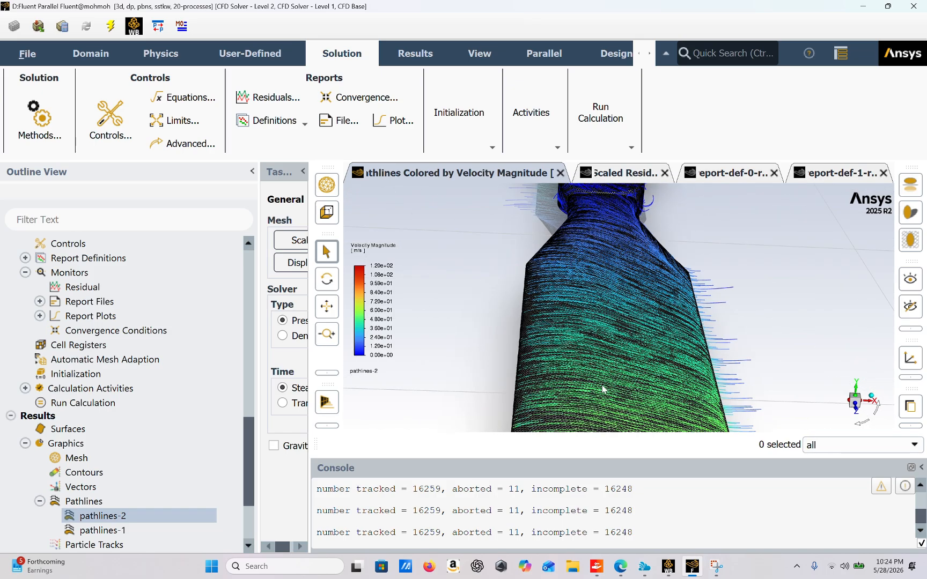
scroll(602, 388, down, 4)
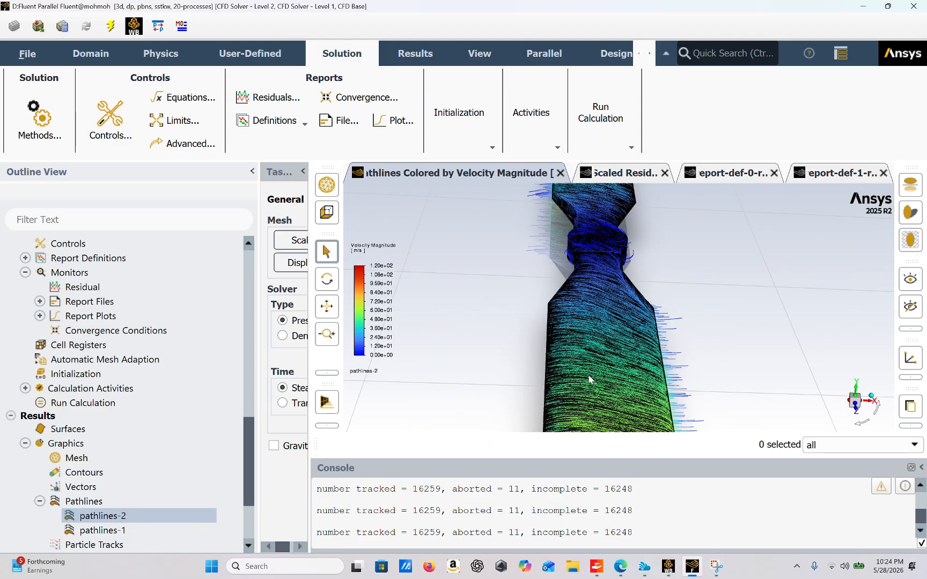
drag(589, 379, 550, 344)
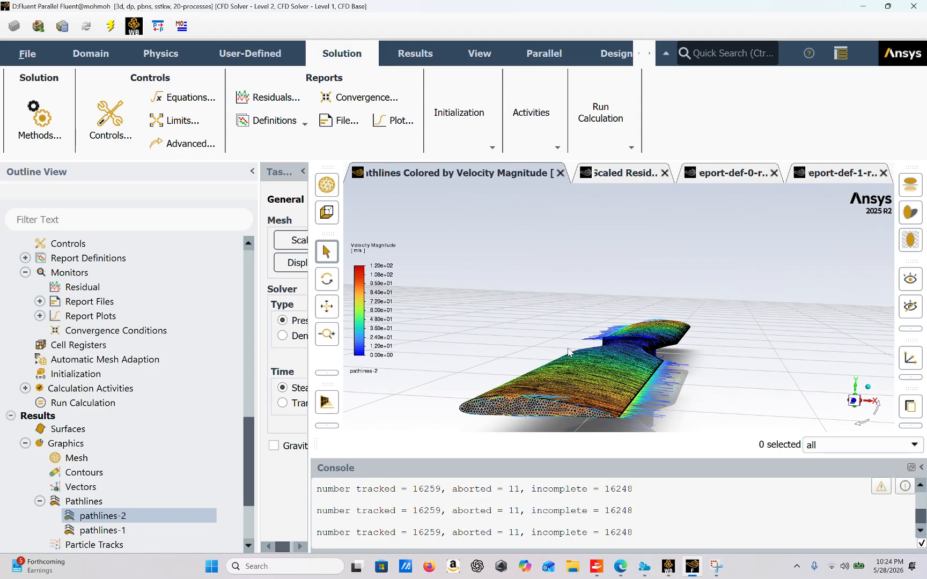